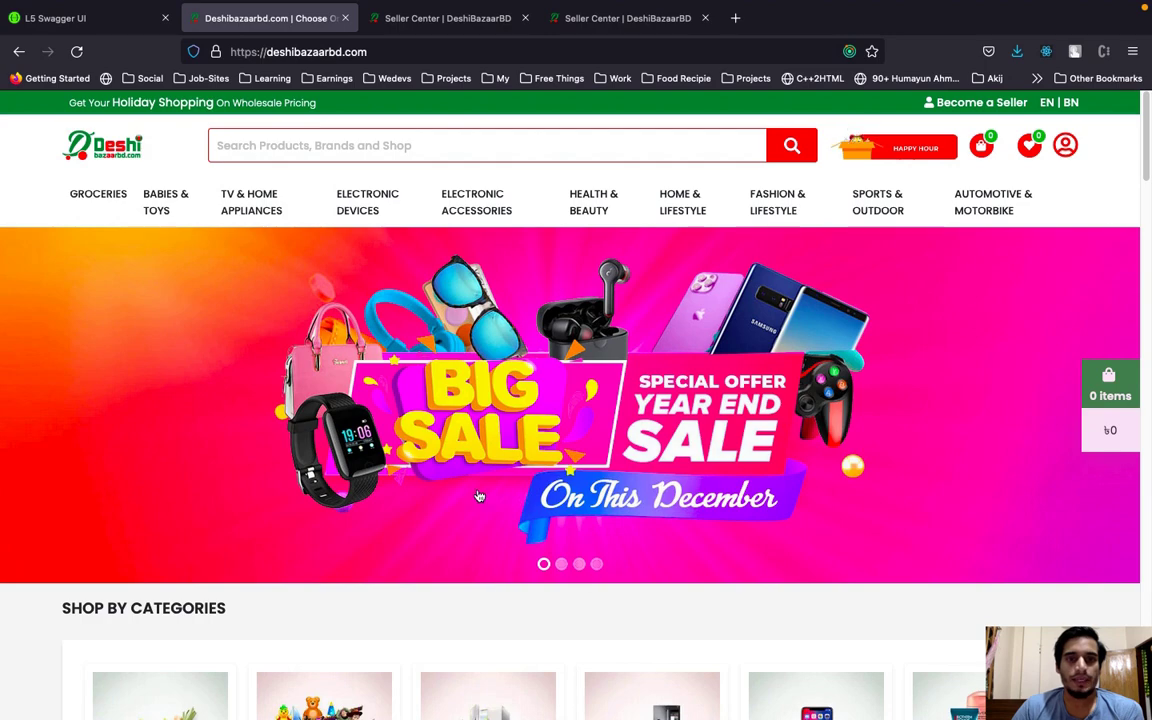
# Examine the home page's banners, shop categories, product sections and the brands section.
pyautogui.scroll(-10, 479, 496)
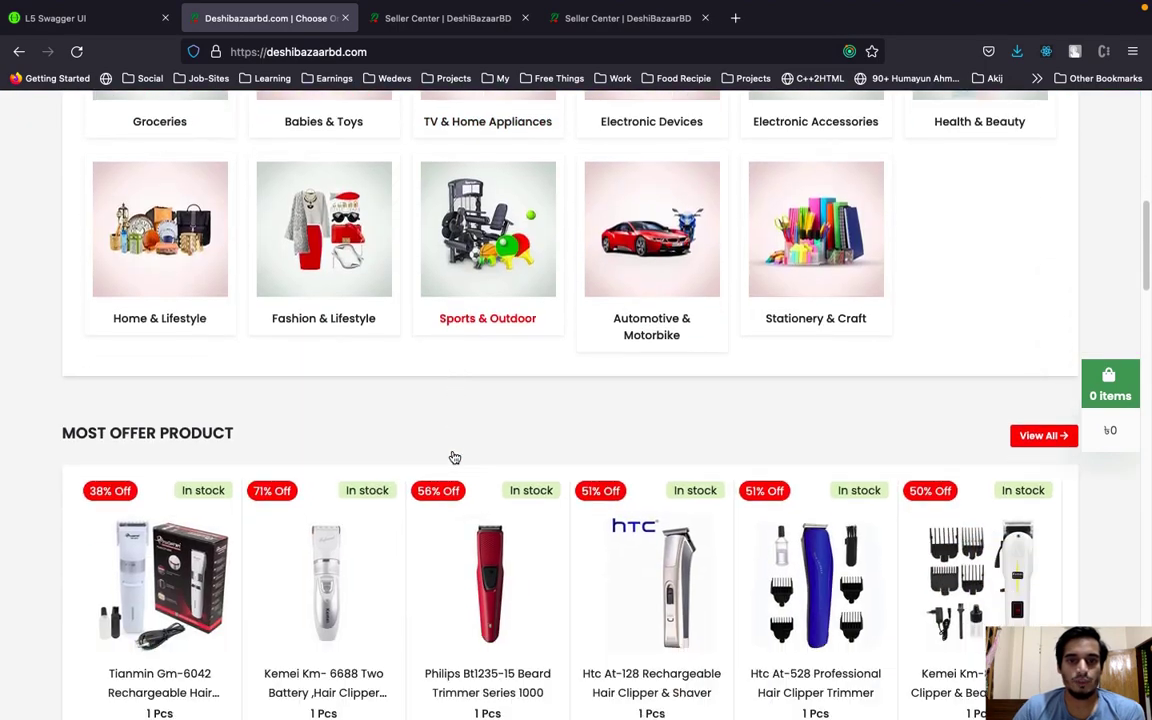
pyautogui.scroll(-5, 440, 420)
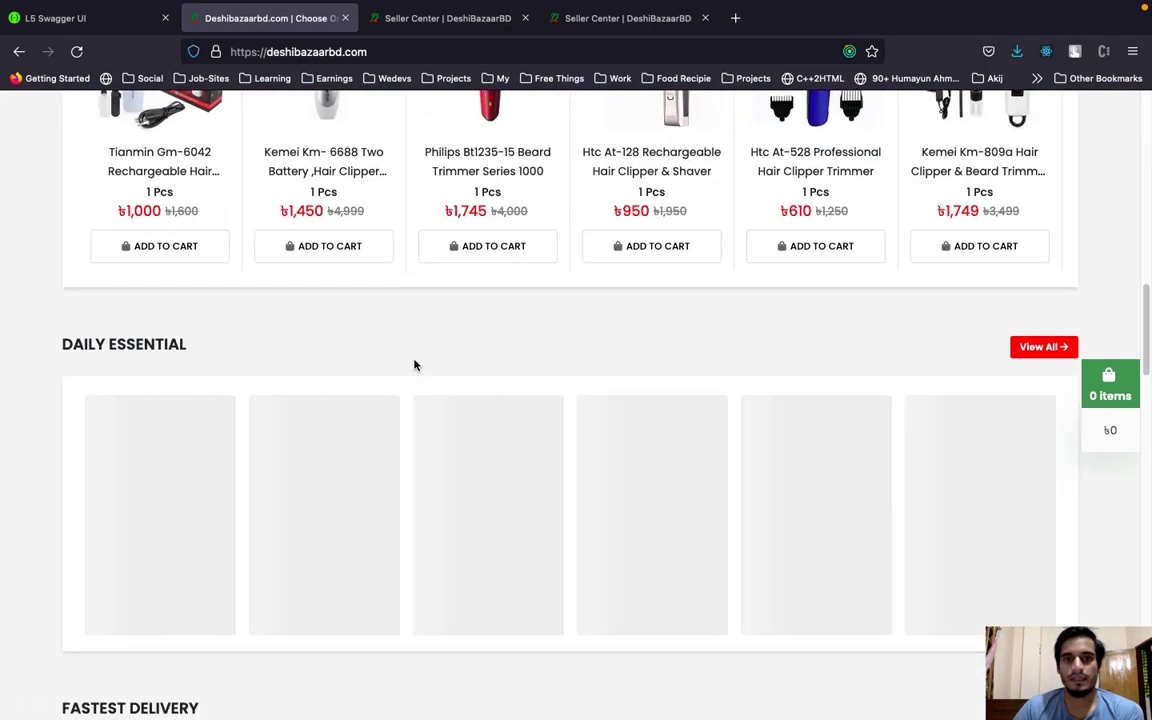
pyautogui.scroll(-1, 415, 365)
pyautogui.scroll(3, 440, 313)
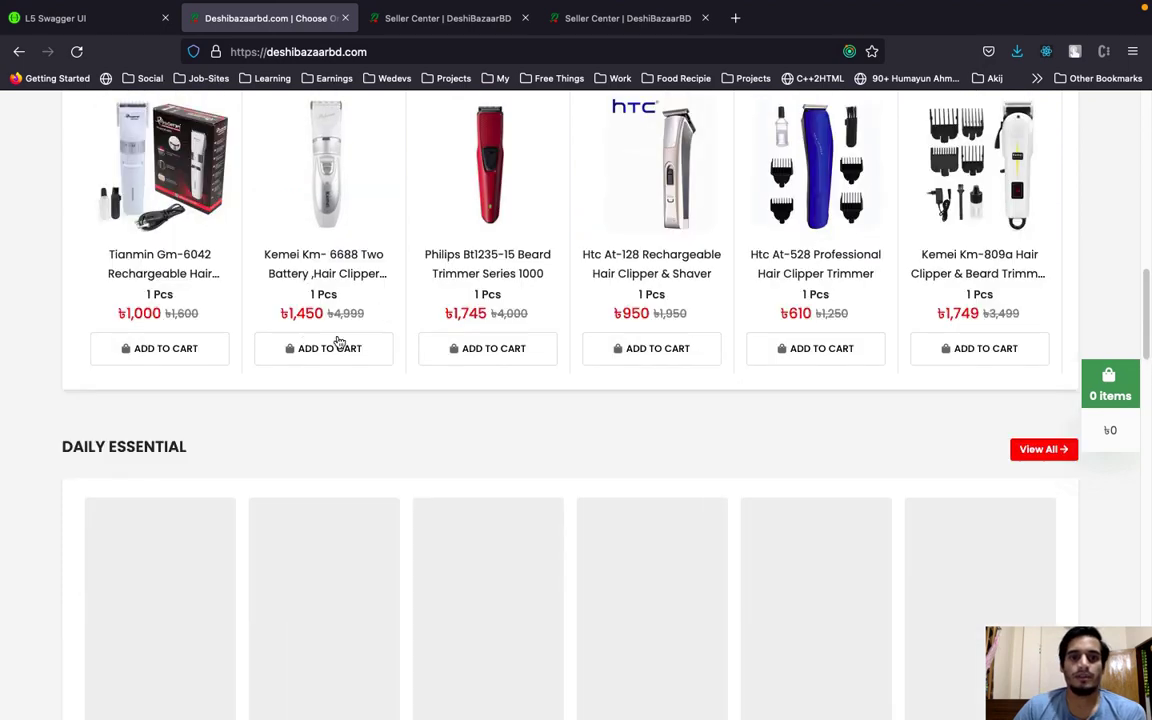
pyautogui.scroll(8, 350, 370)
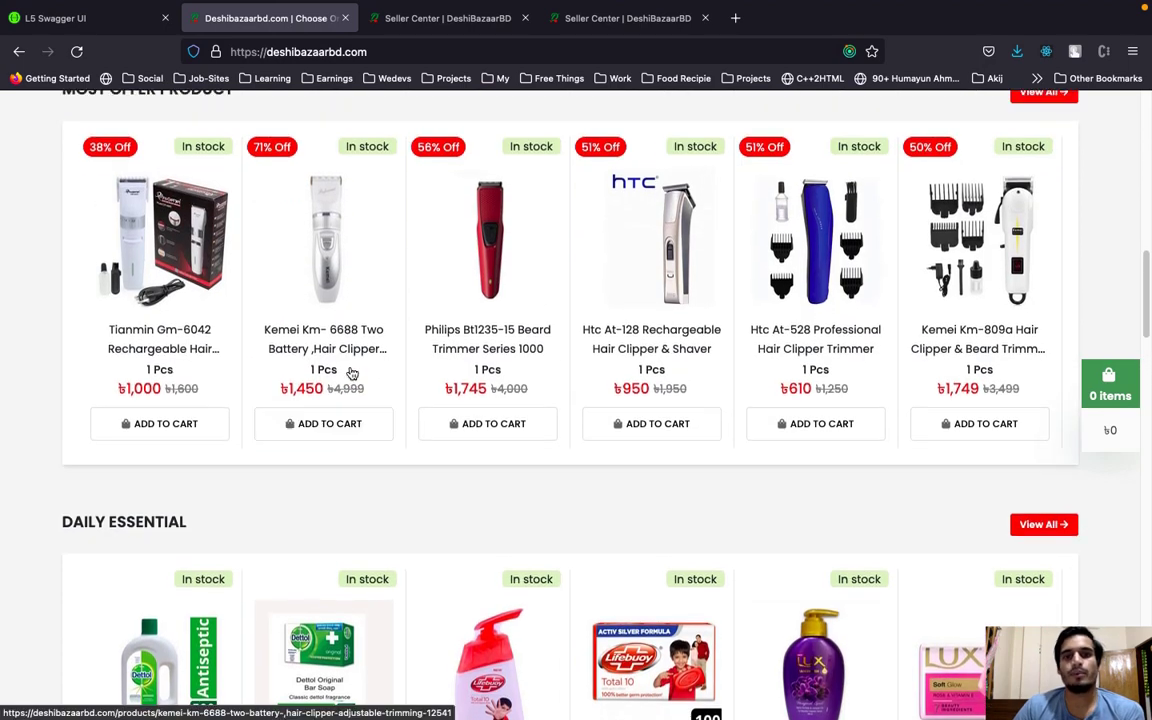
pyautogui.scroll(12, 372, 384)
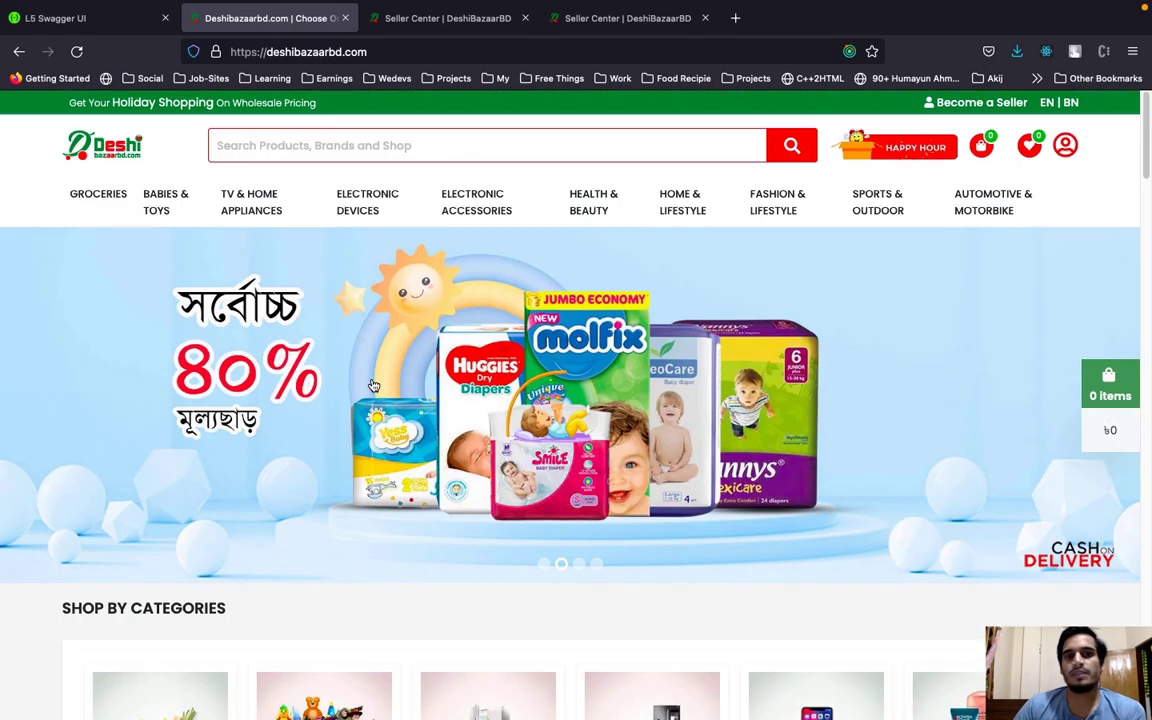
pyautogui.click(543, 572)
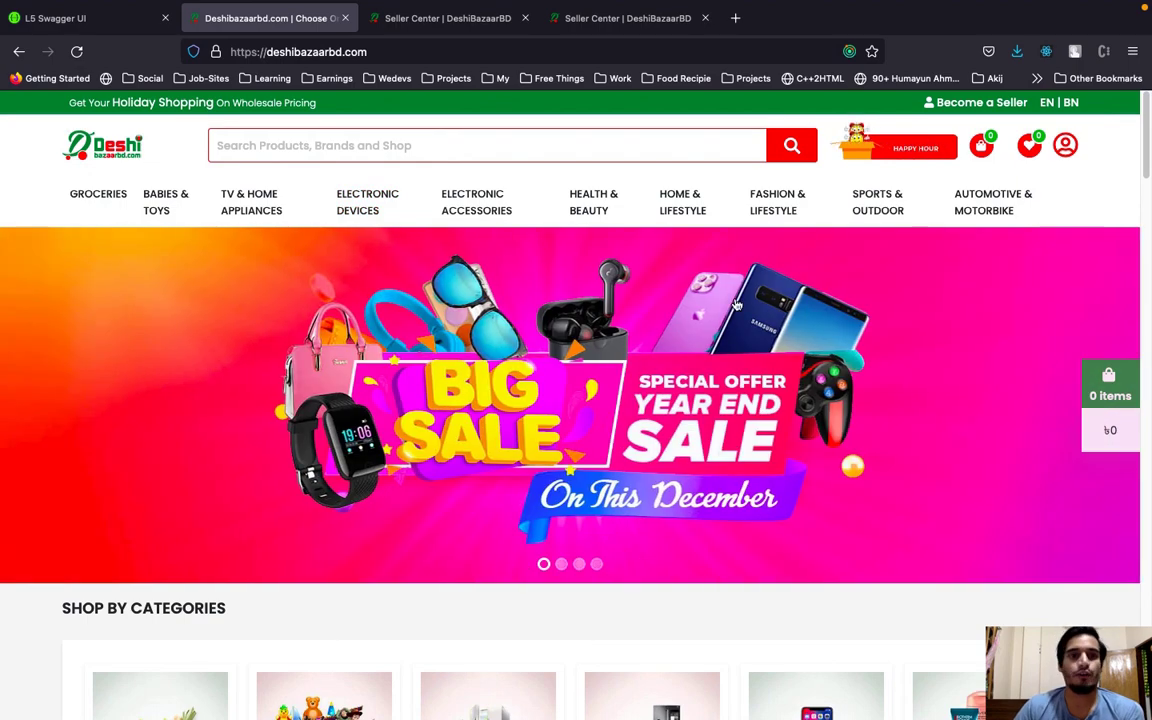
pyautogui.scroll(-15, 280, 415)
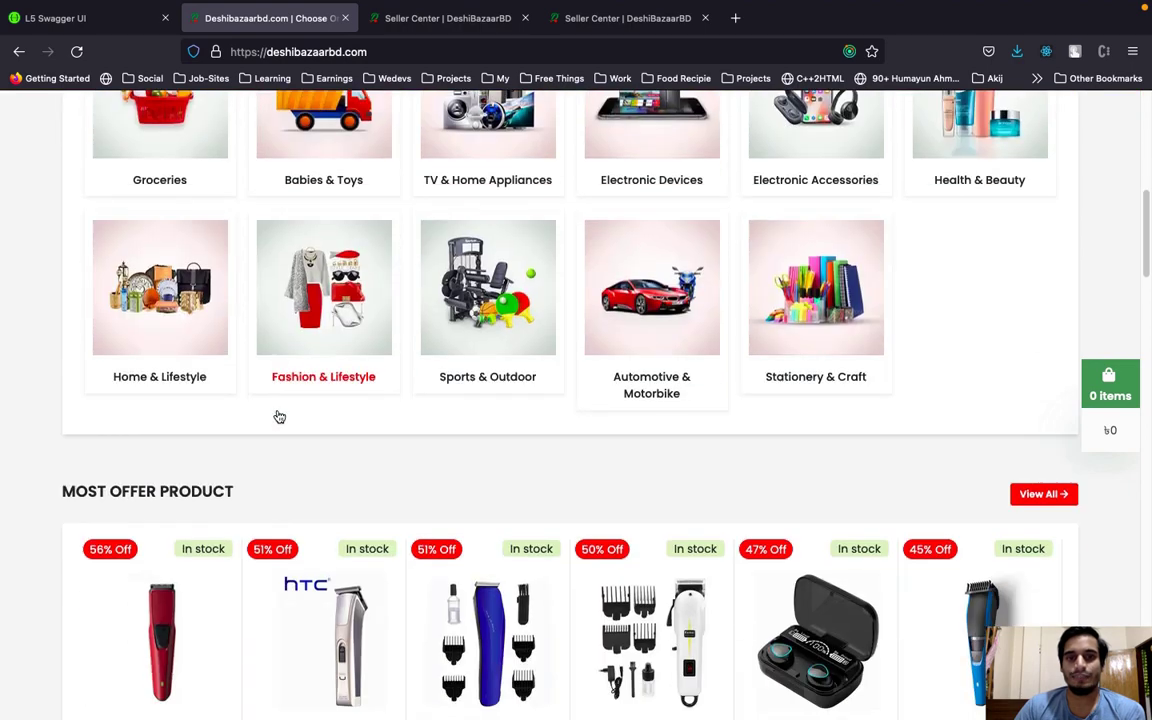
pyautogui.scroll(-9, 280, 415)
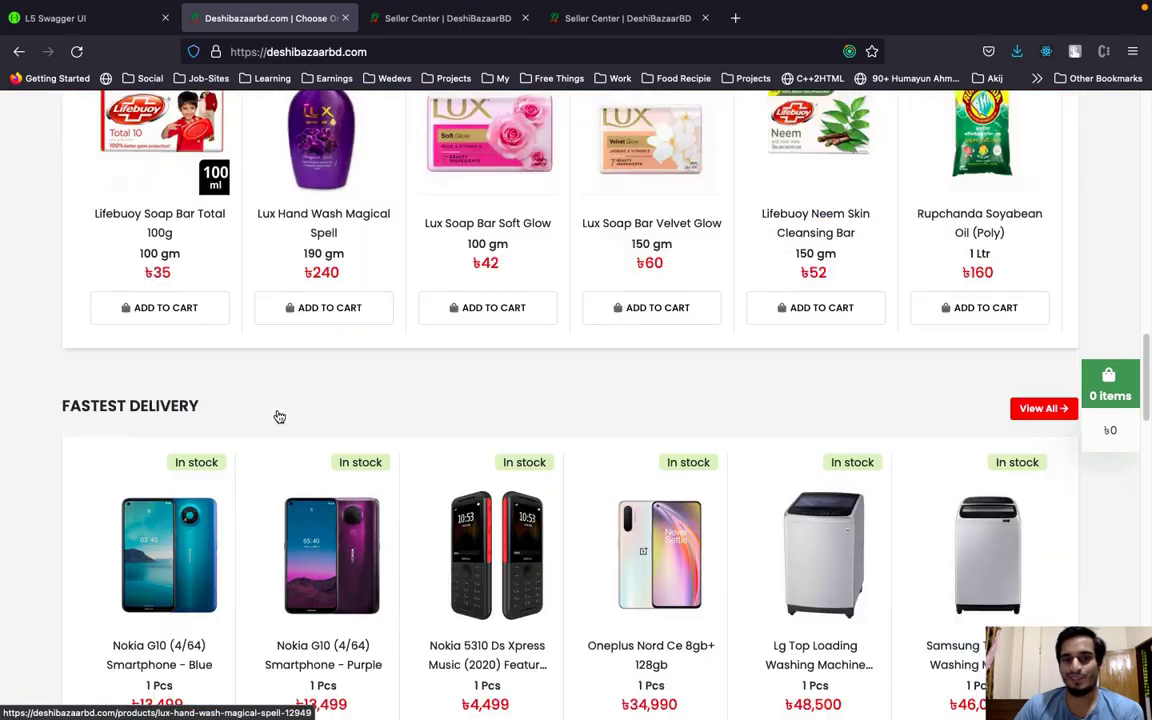
pyautogui.scroll(-2, 449, 411)
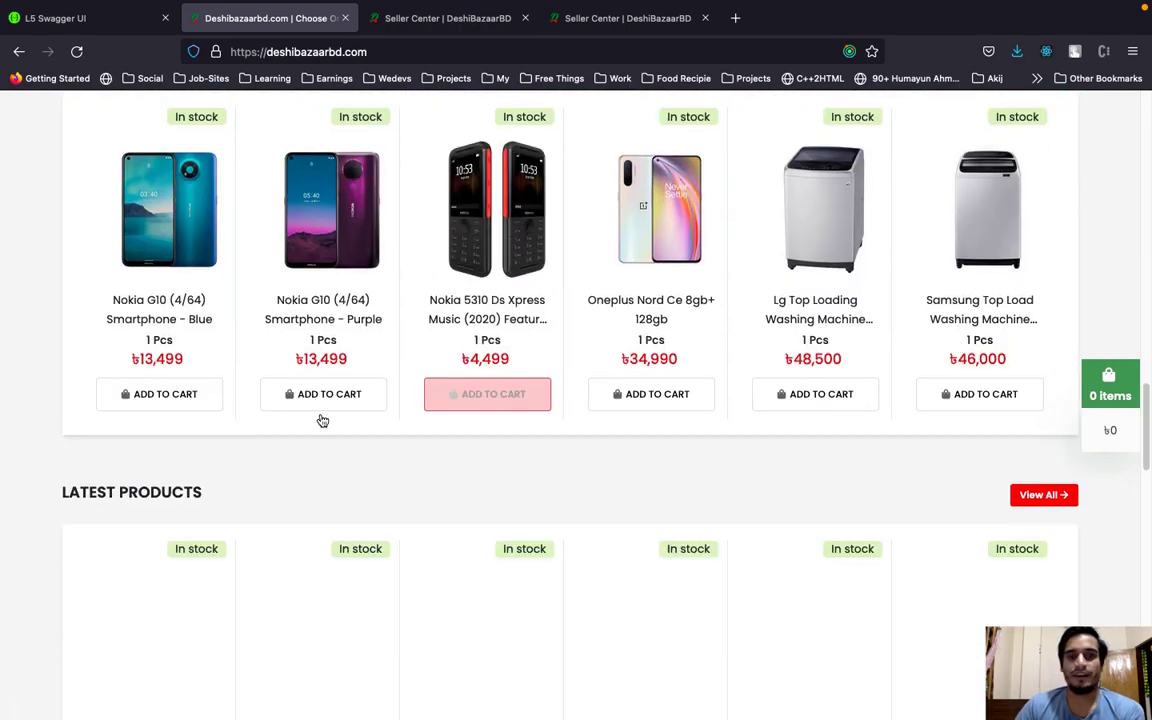
pyautogui.scroll(-2, 324, 419)
pyautogui.scroll(-10, 601, 423)
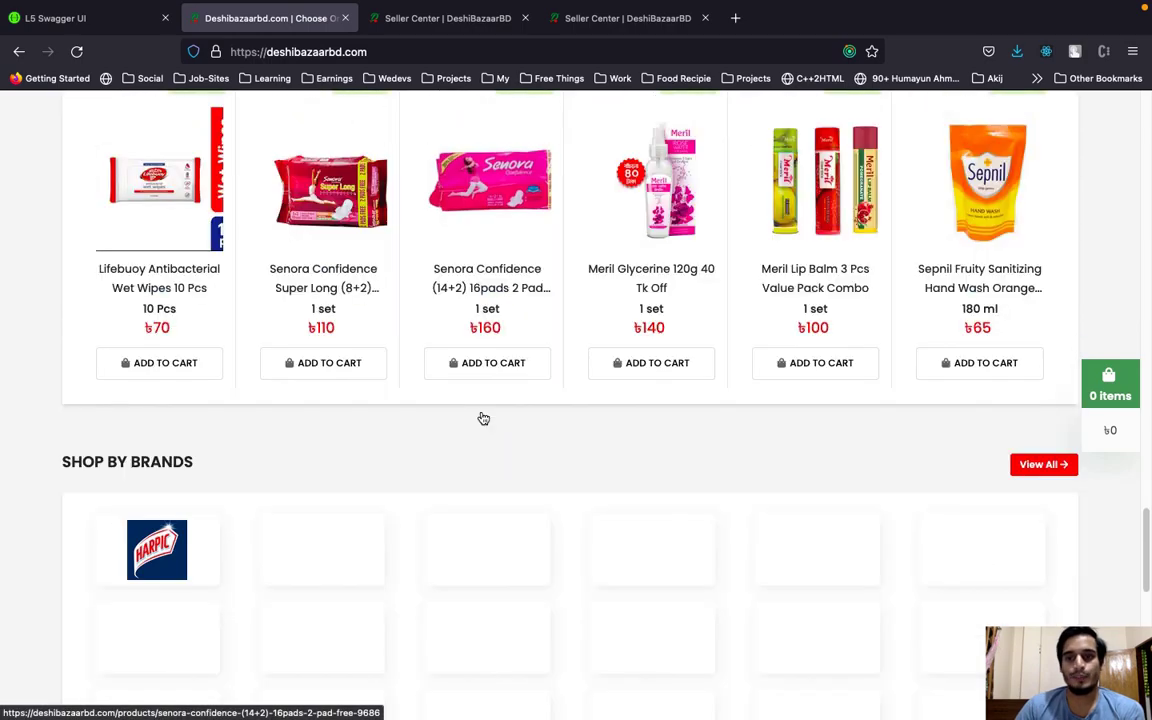
pyautogui.scroll(12, 481, 417)
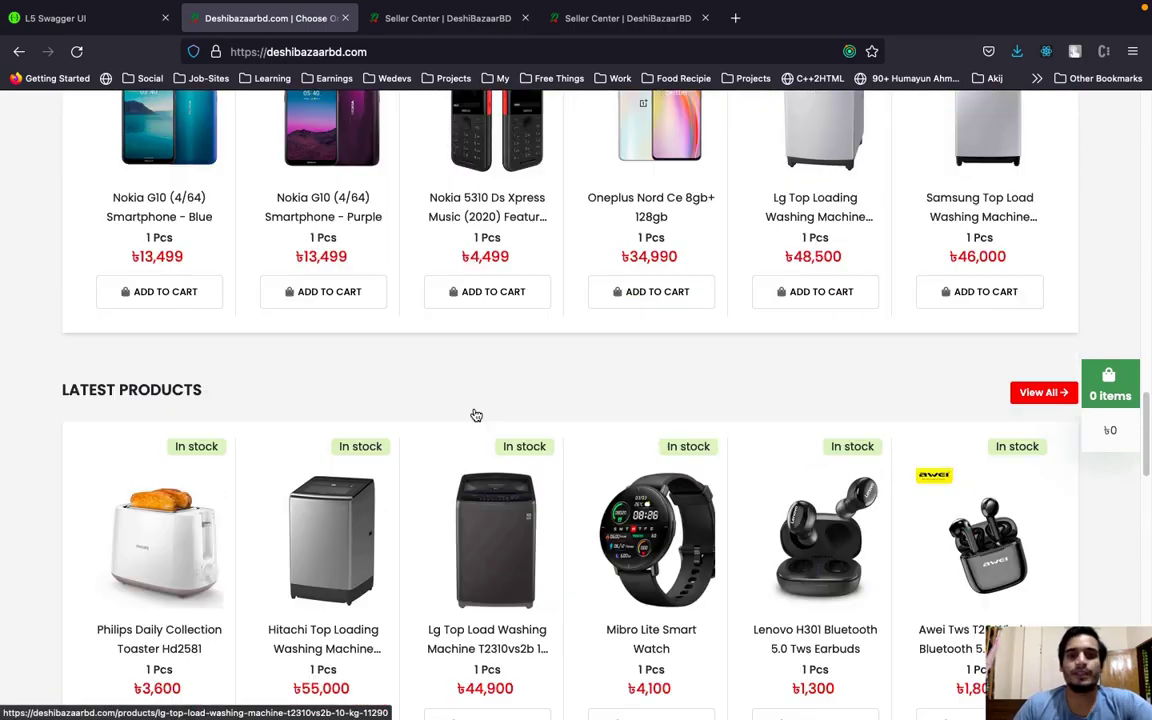
pyautogui.scroll(10, 476, 413)
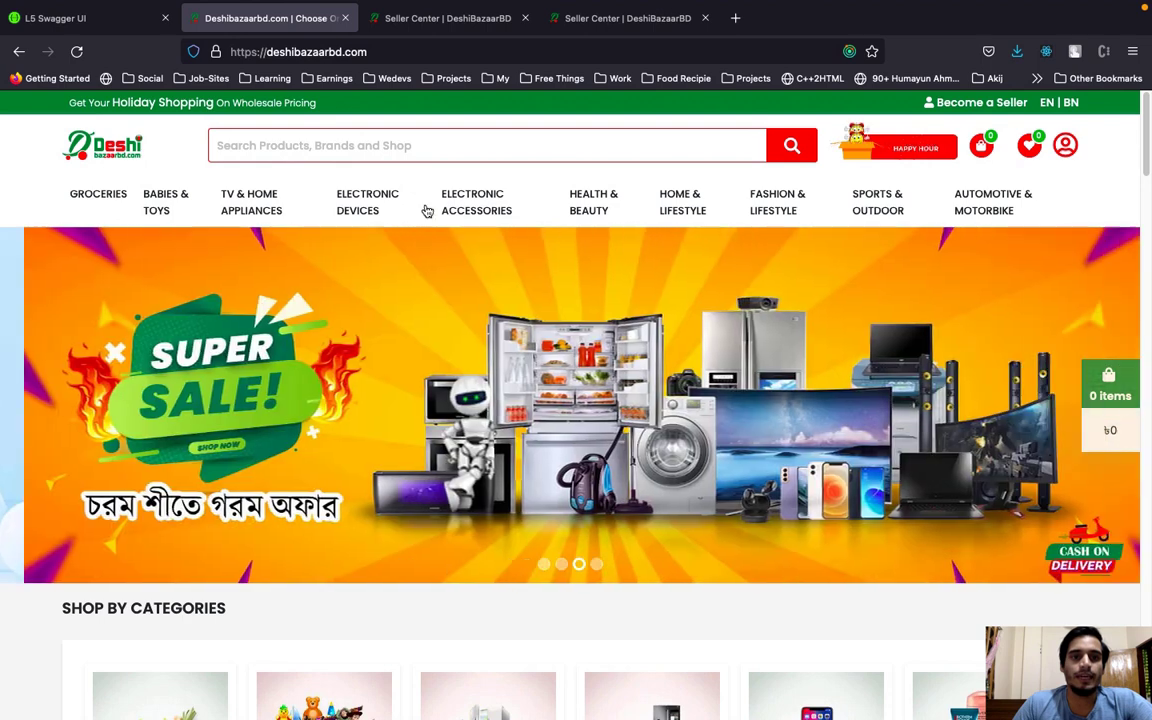
# Search the store for "samsung", look through the shop, brand, category and product suggestions, and clear the search.
pyautogui.click(358, 146)
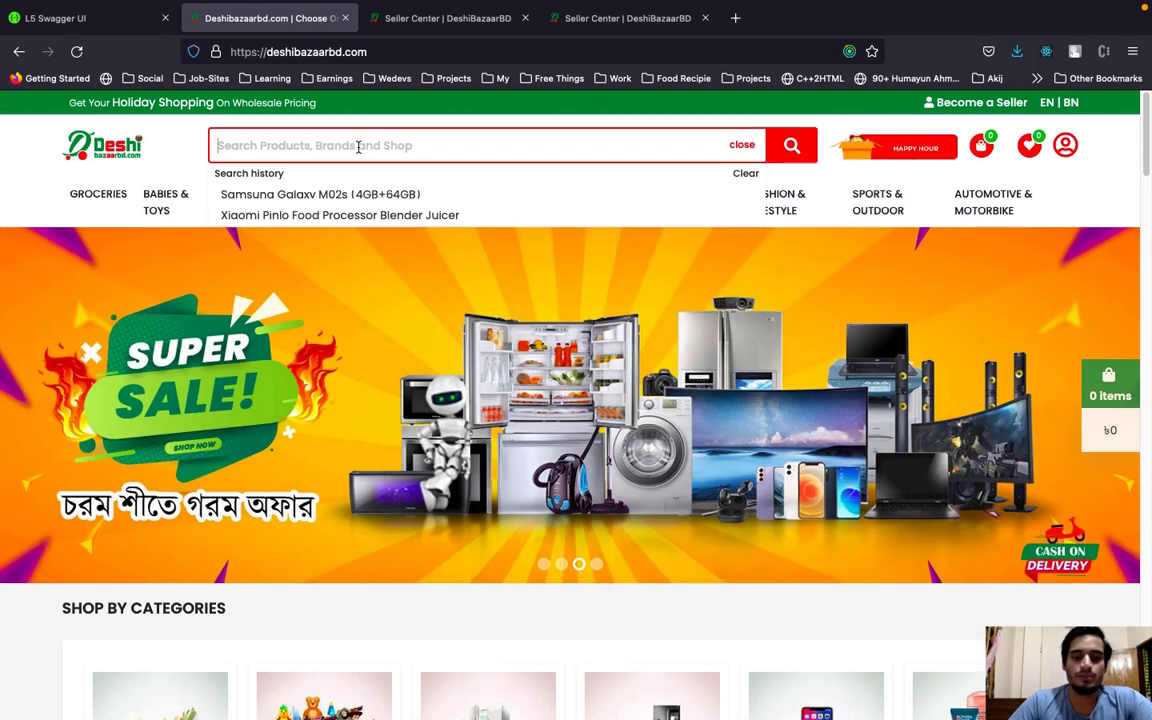
pyautogui.write('samsung')
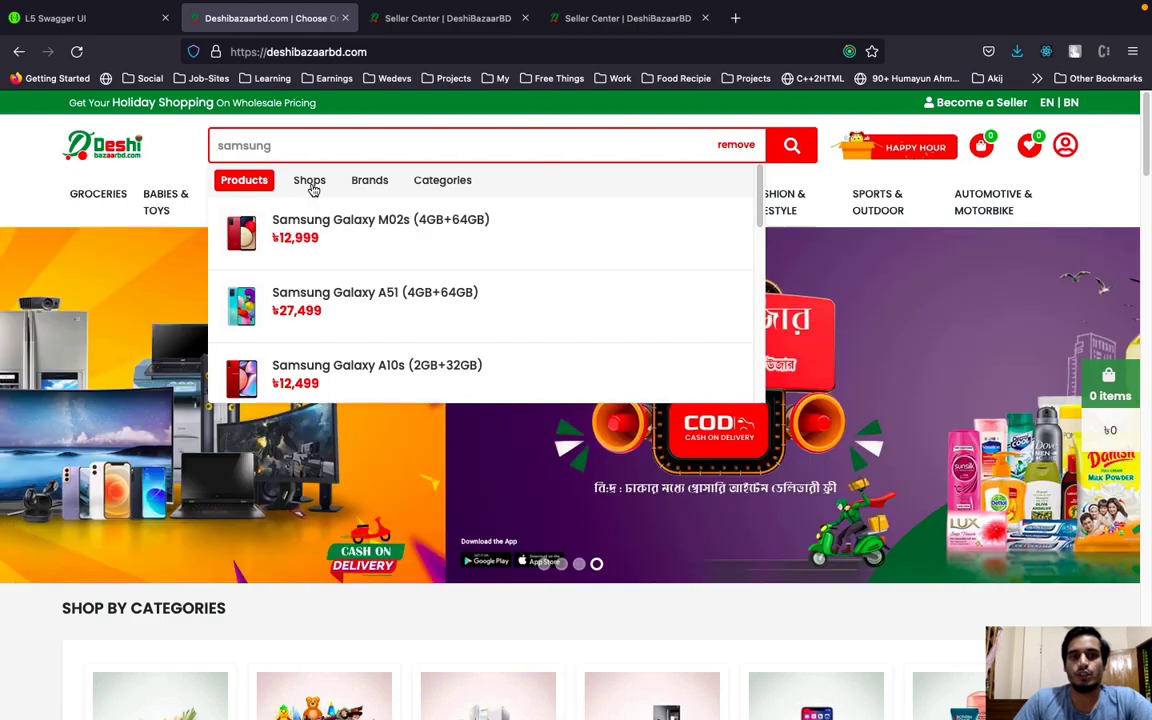
pyautogui.click(311, 183)
pyautogui.click(379, 182)
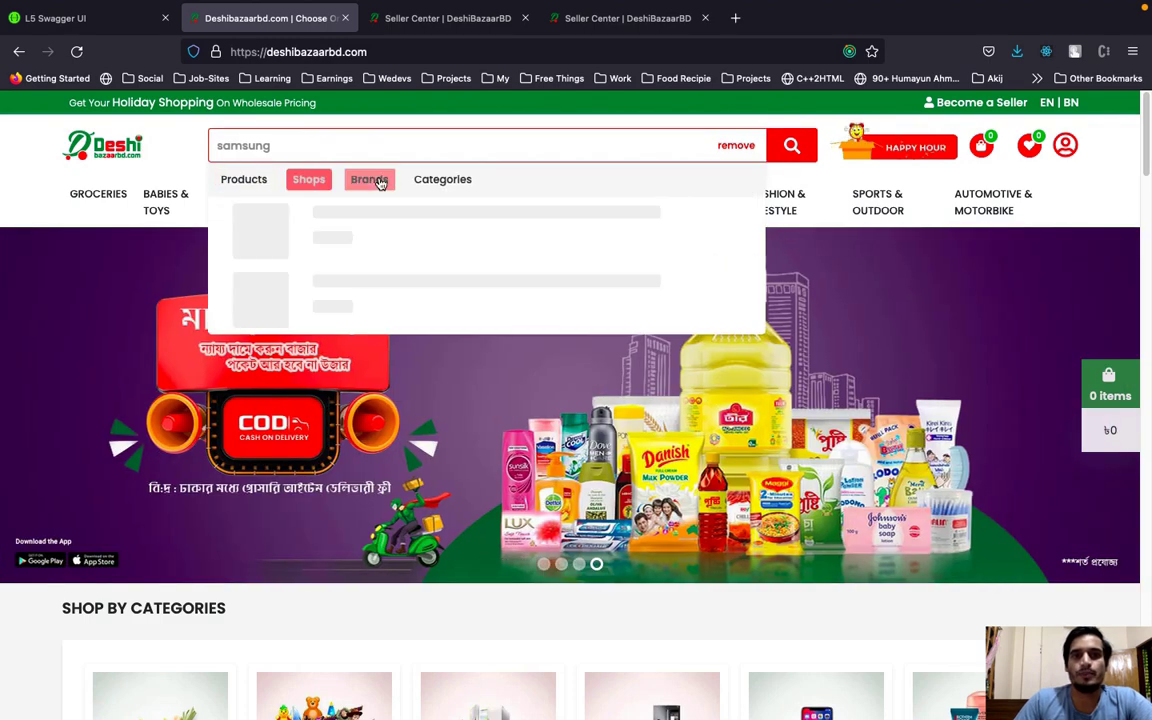
pyautogui.click(442, 180)
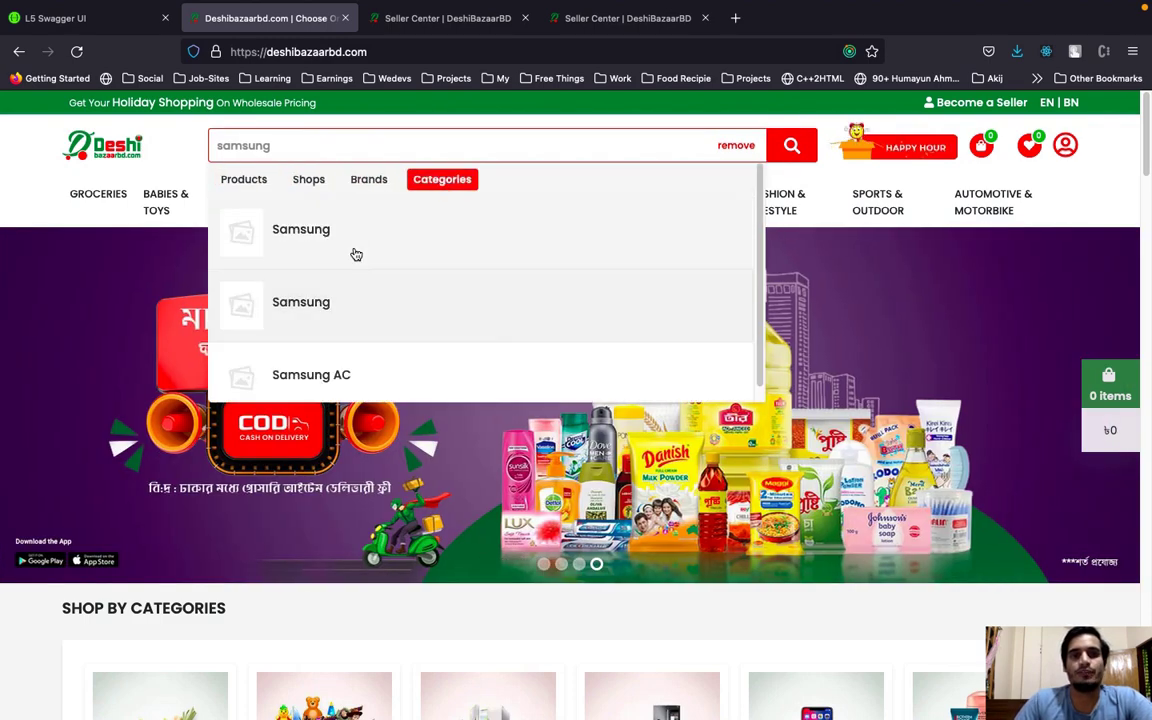
pyautogui.click(246, 183)
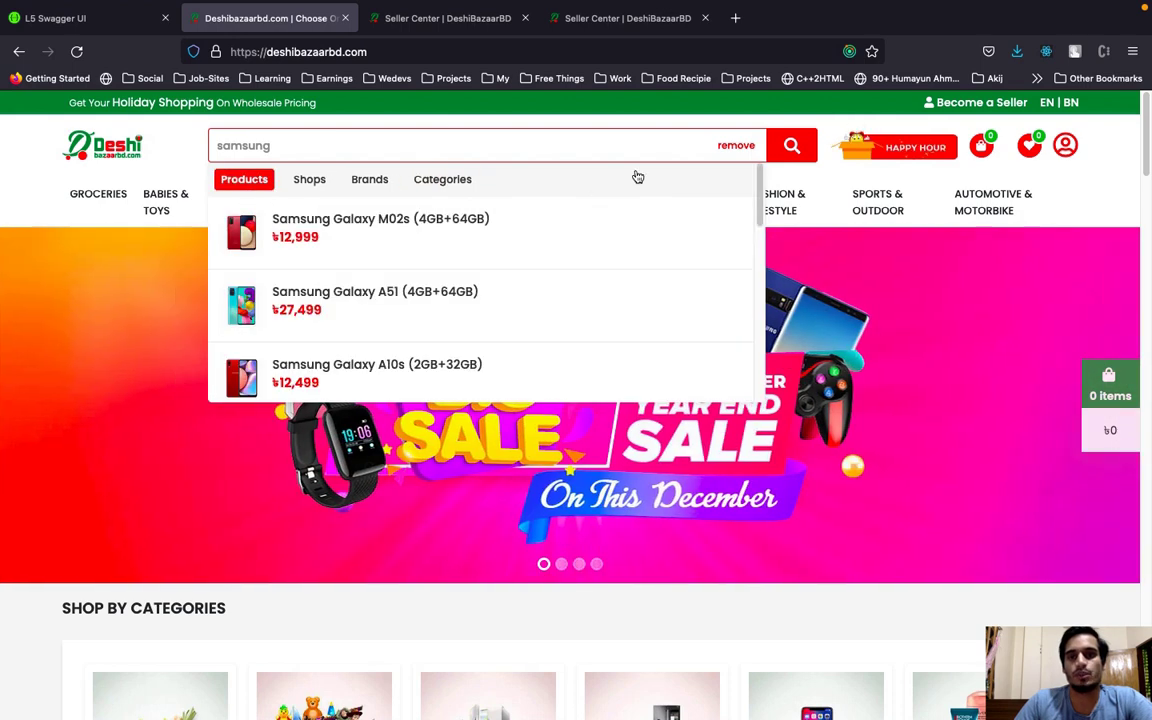
pyautogui.click(736, 152)
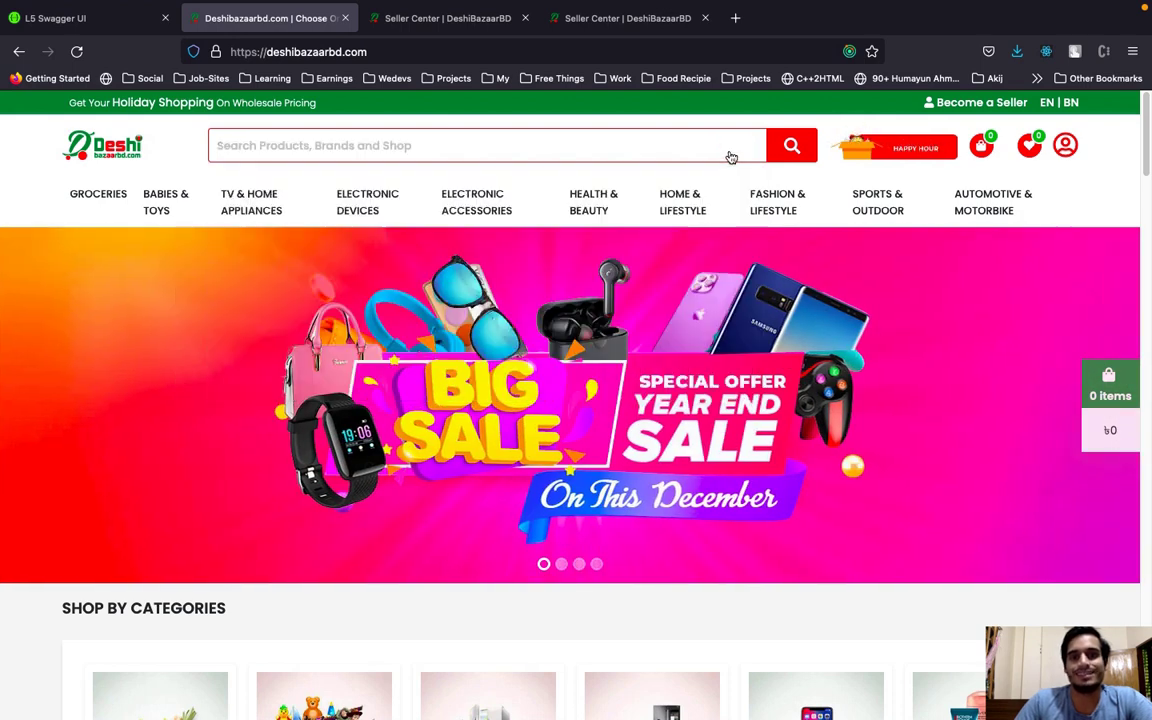
pyautogui.click(499, 144)
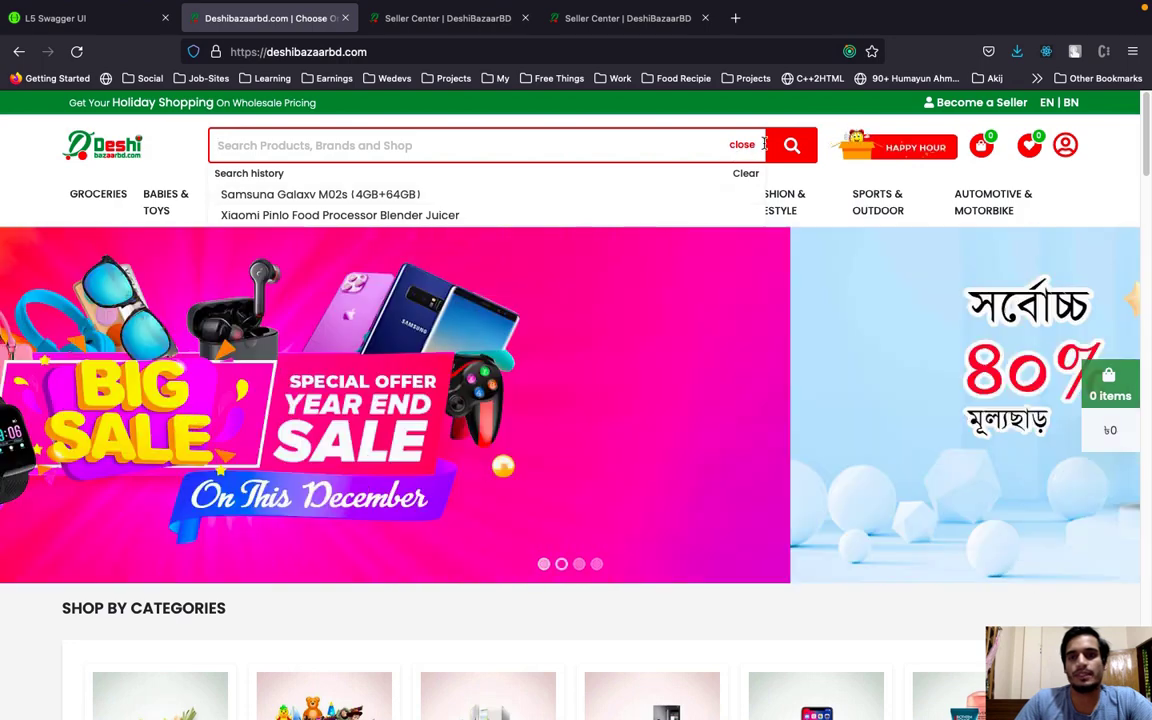
pyautogui.click(738, 146)
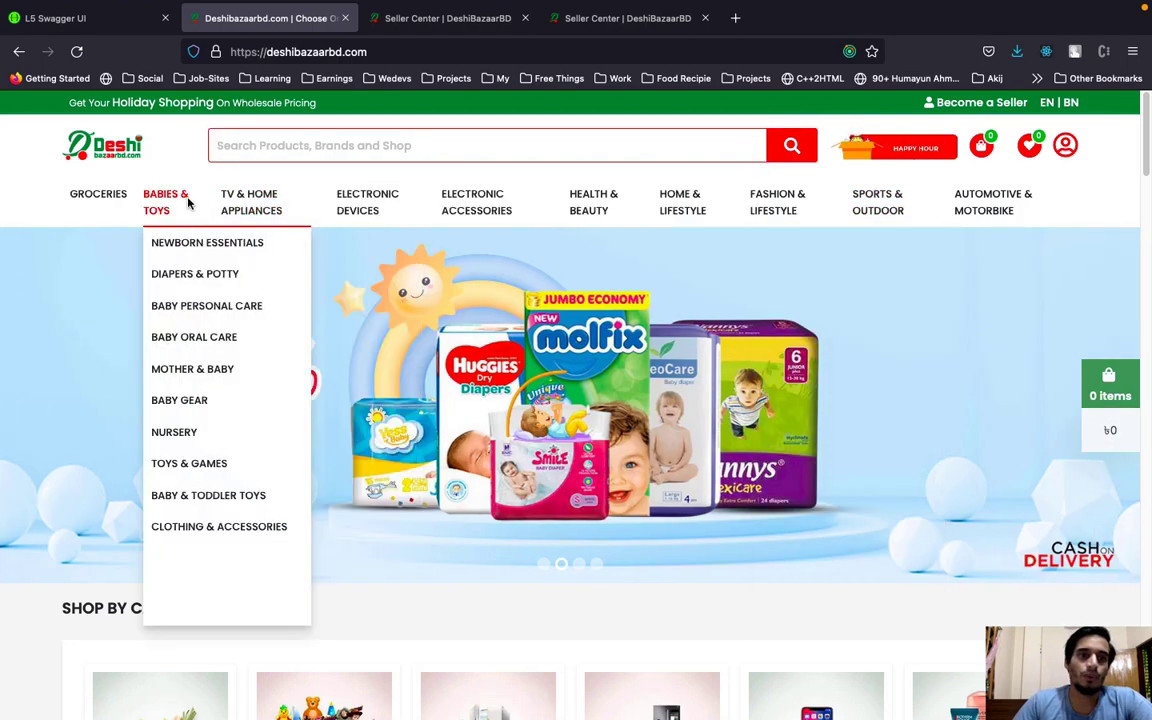
# Search for "samsung", open the Samsung Galaxy M02s (4GB+64GB) product page, and display its fourth gallery picture.
pyautogui.click(355, 148)
pyautogui.write('samsung')
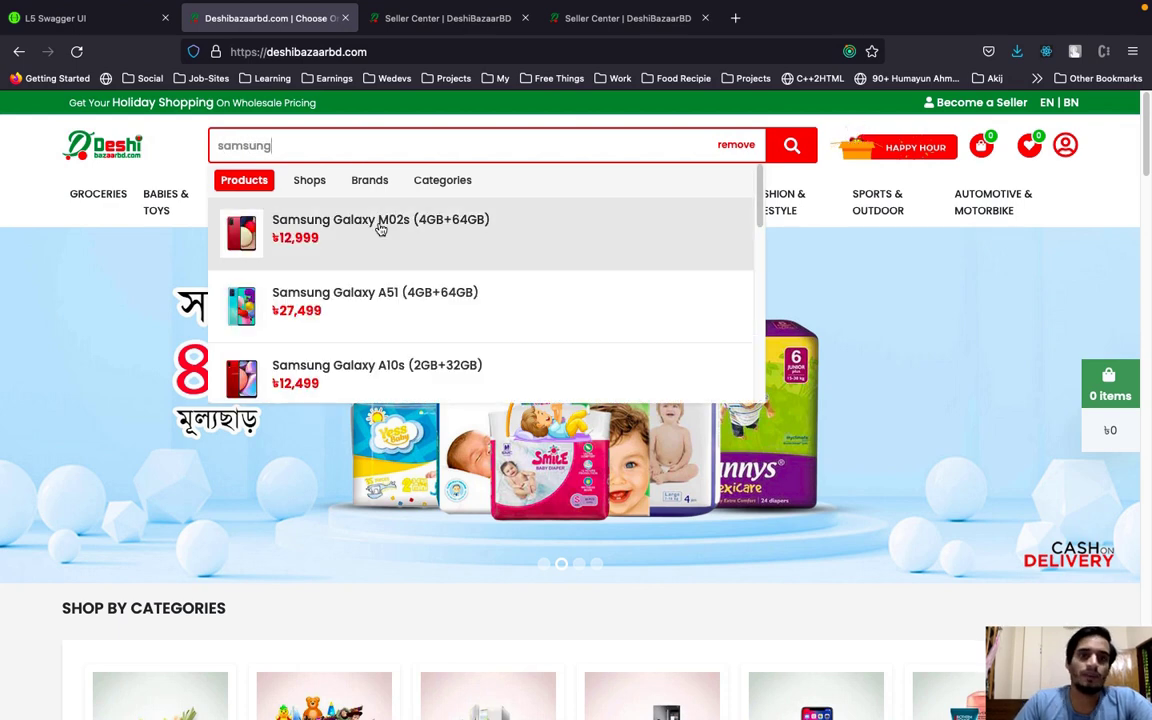
pyautogui.click(378, 222)
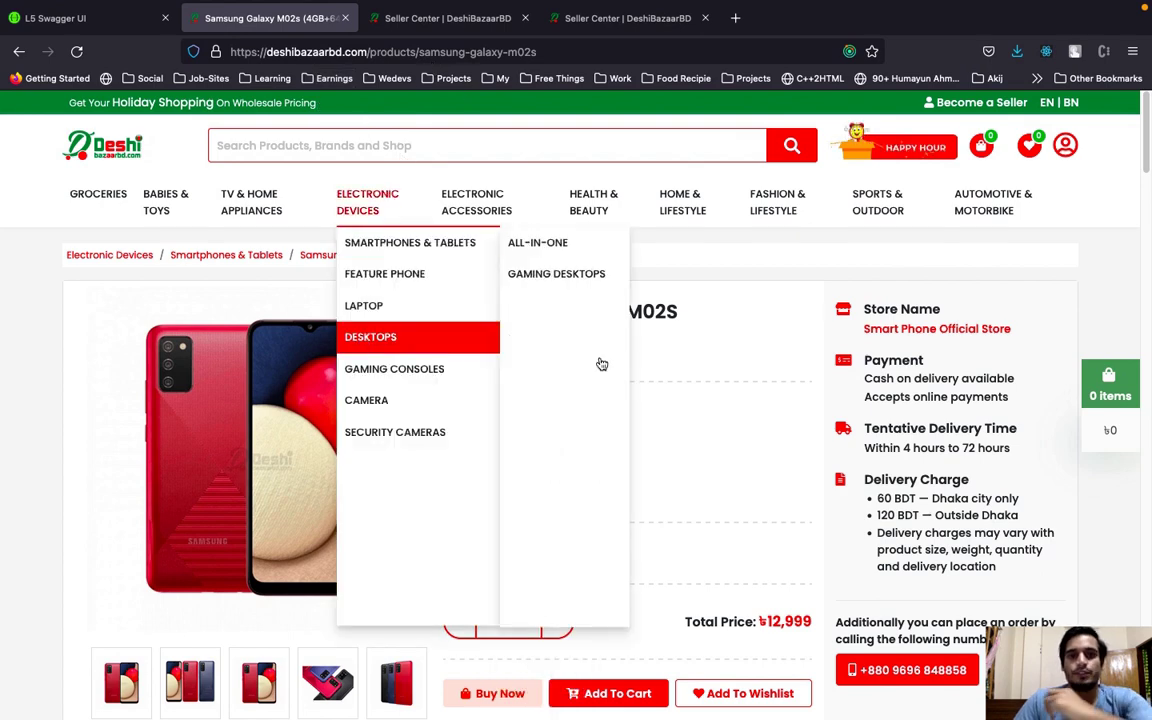
pyautogui.scroll(-2, 412, 433)
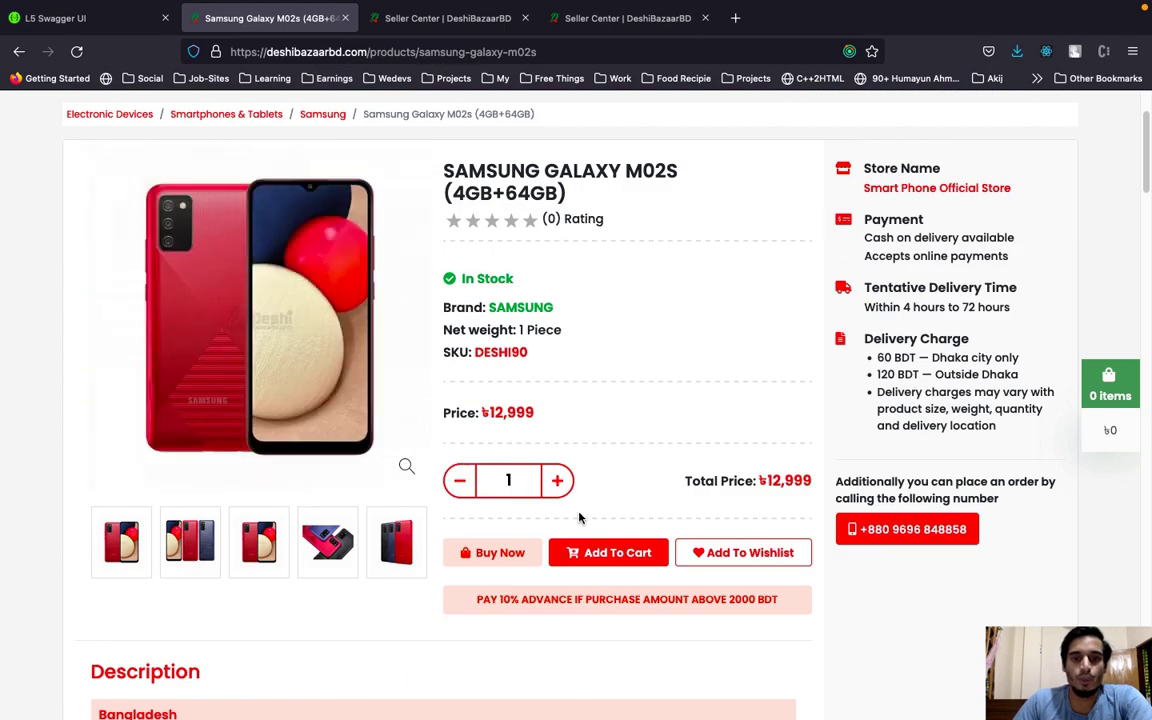
pyautogui.click(323, 548)
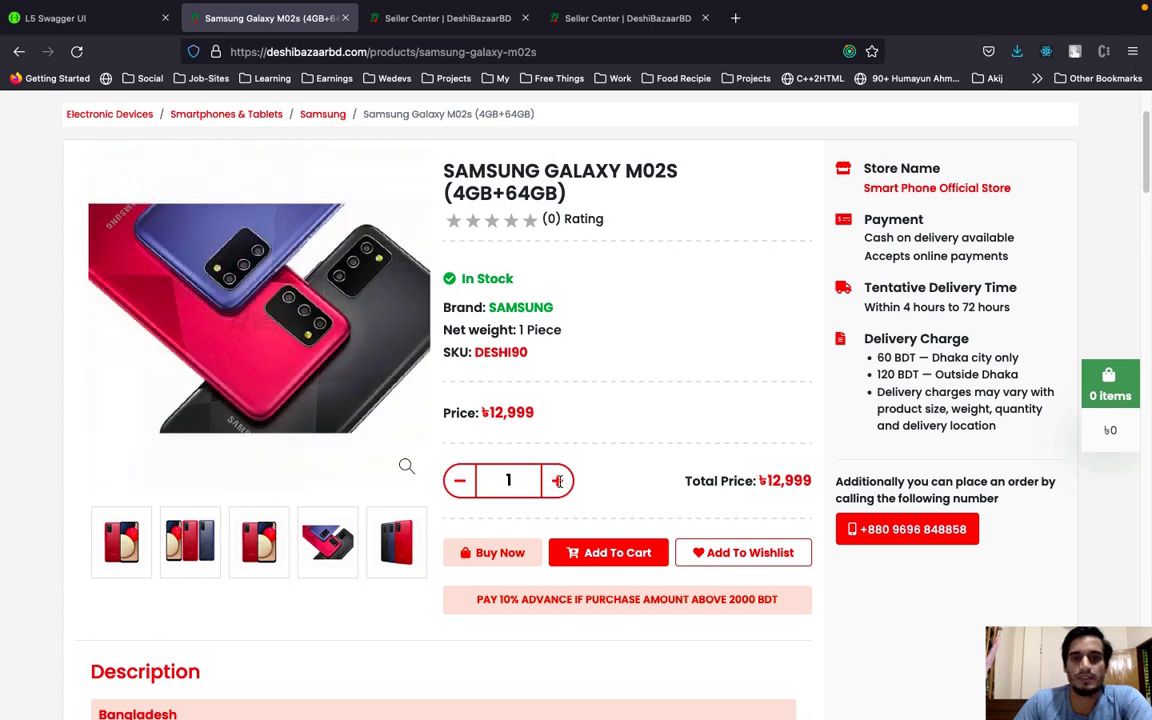
# Set the Samsung Galaxy M02s quantity to 3 and add it to the cart.
pyautogui.click(558, 481)
pyautogui.click(559, 482)
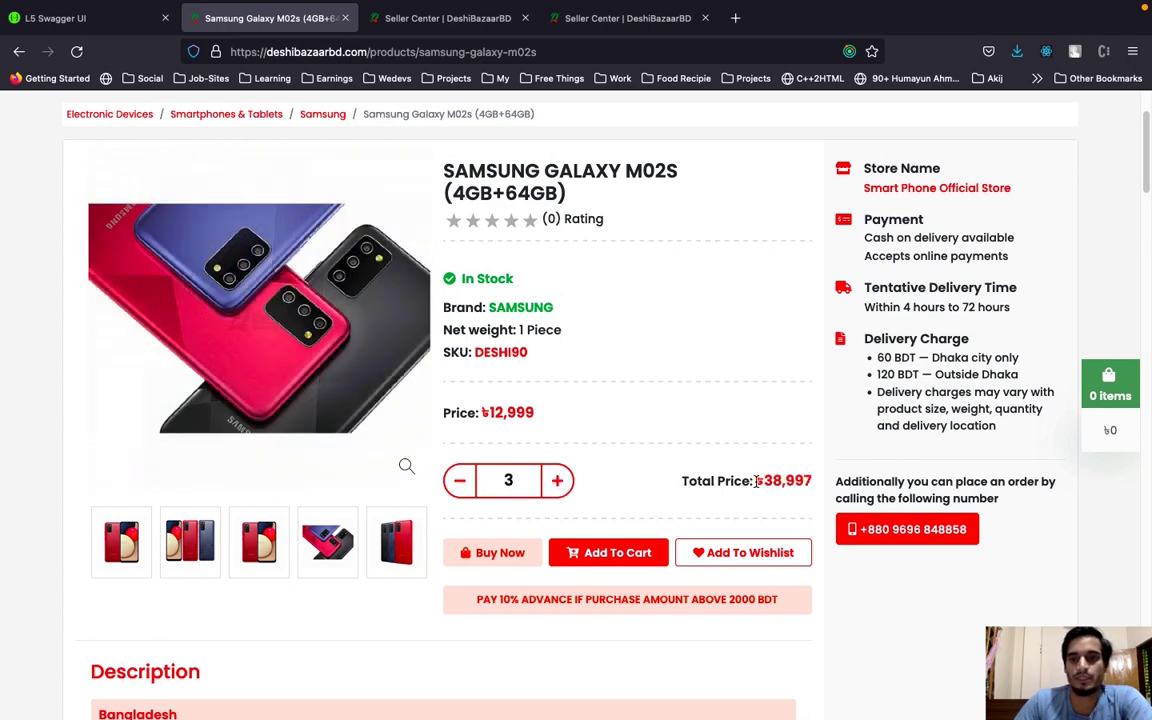
pyautogui.moveTo(755, 481); pyautogui.dragTo(799, 479)
pyautogui.scroll(1, 598, 420)
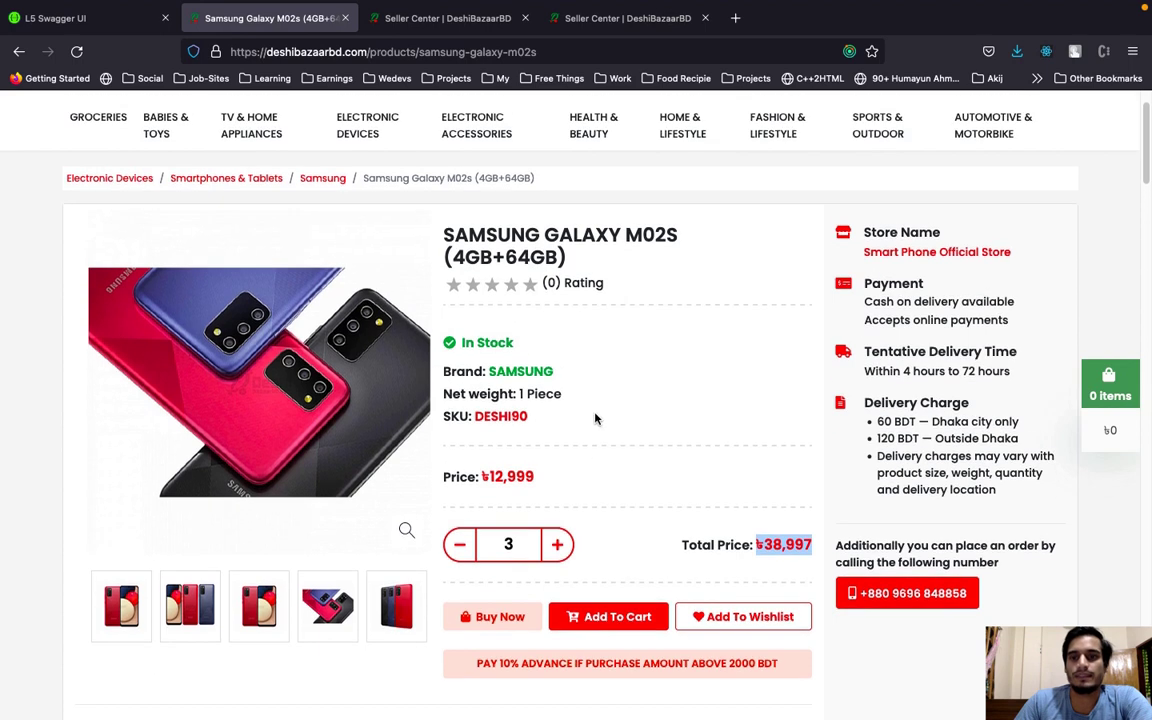
pyautogui.moveTo(478, 343); pyautogui.dragTo(548, 394)
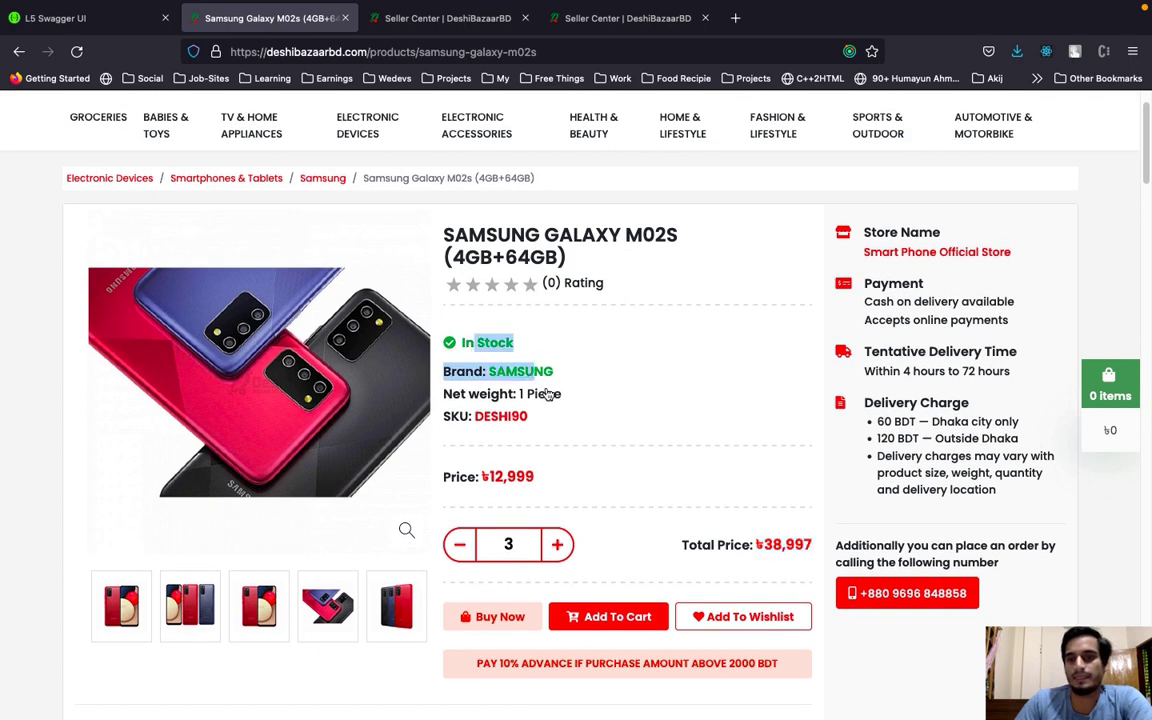
pyautogui.click(620, 617)
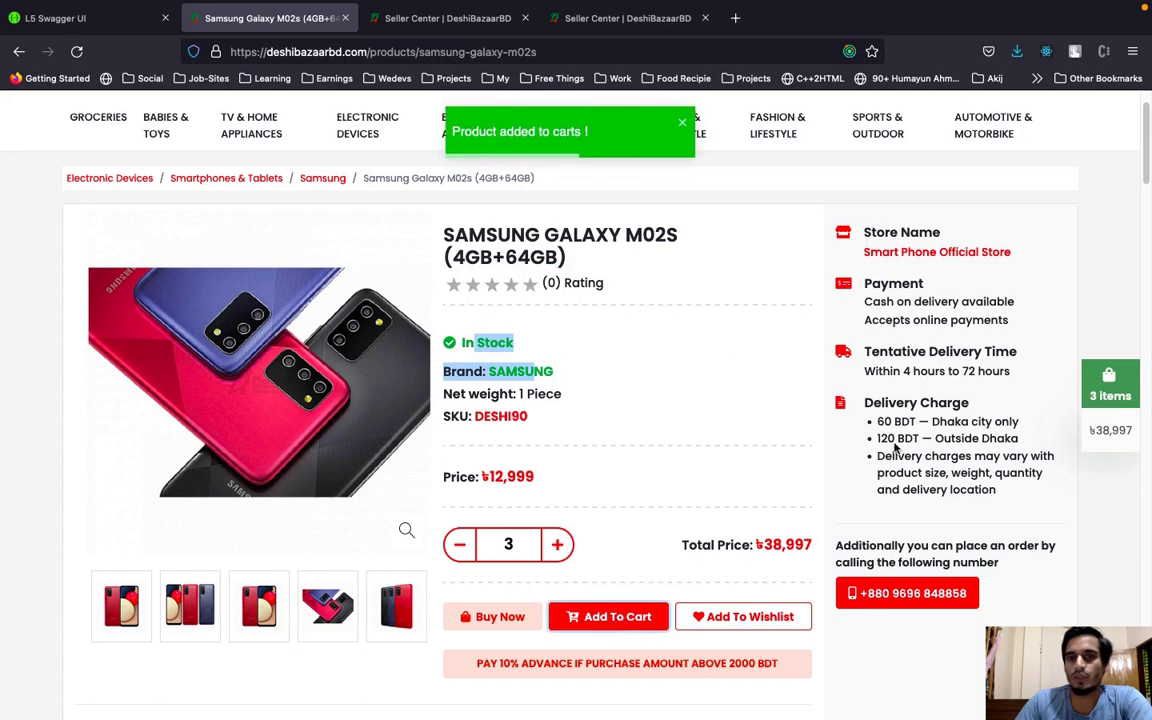
# Check the cart contents in the quick cart view, close it, and open the full cart page.
pyautogui.click(1110, 388)
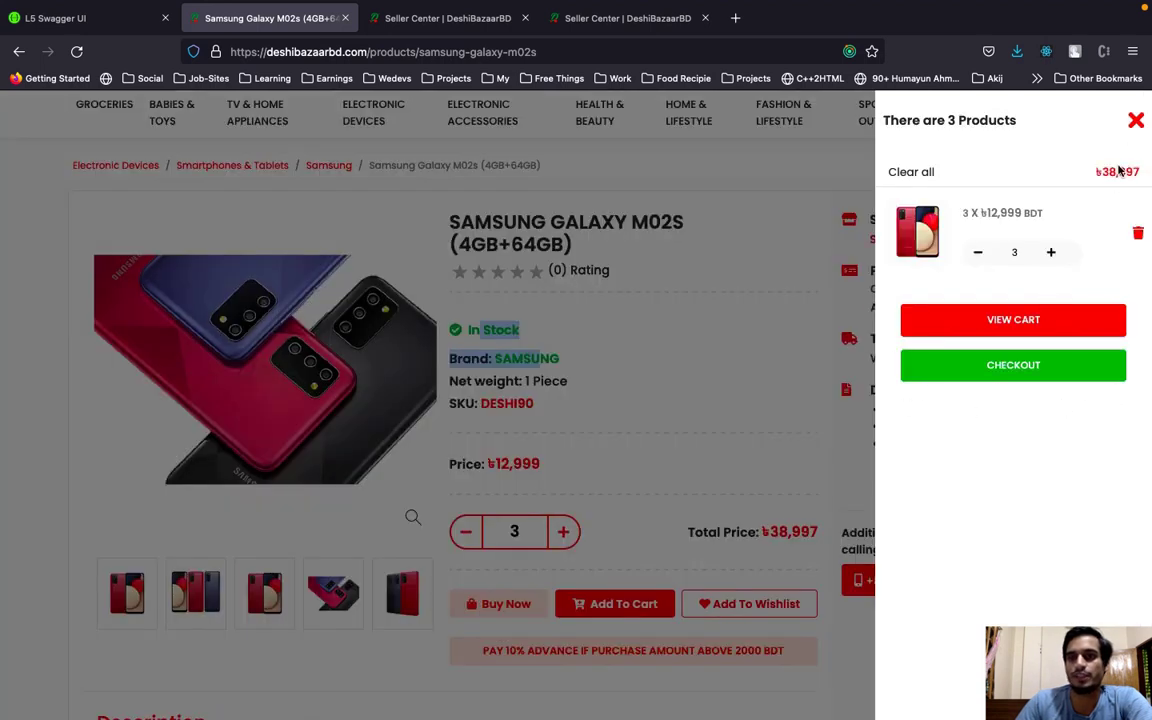
pyautogui.click(1137, 126)
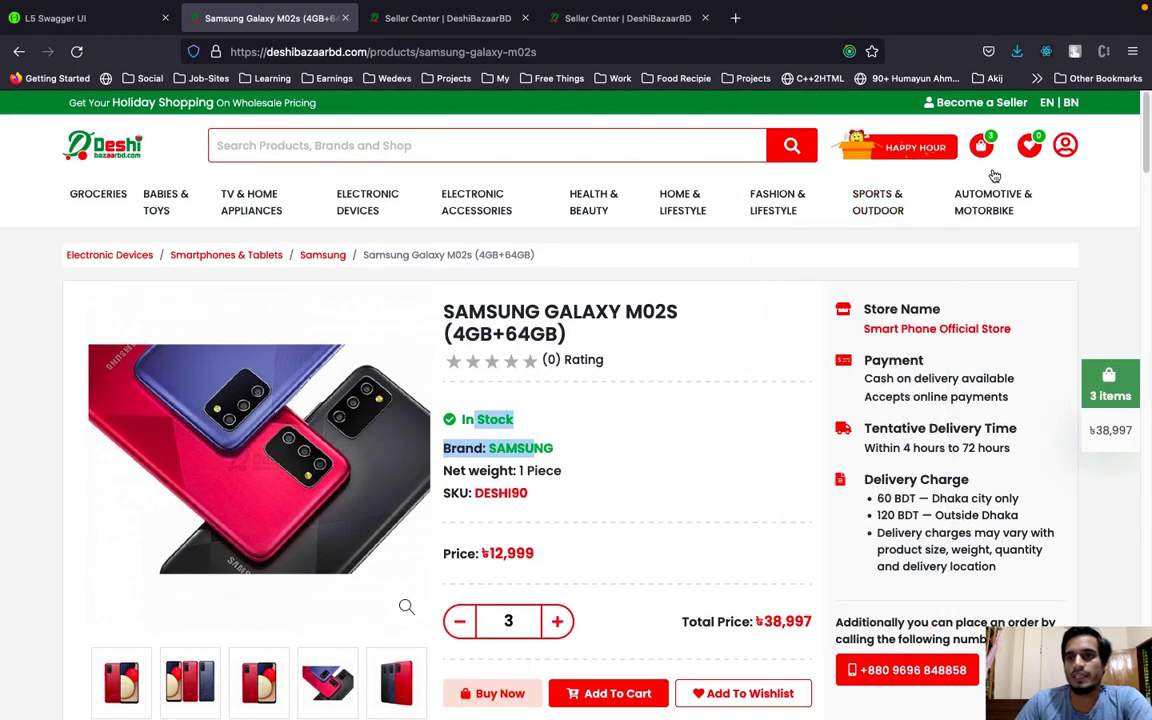
pyautogui.click(983, 148)
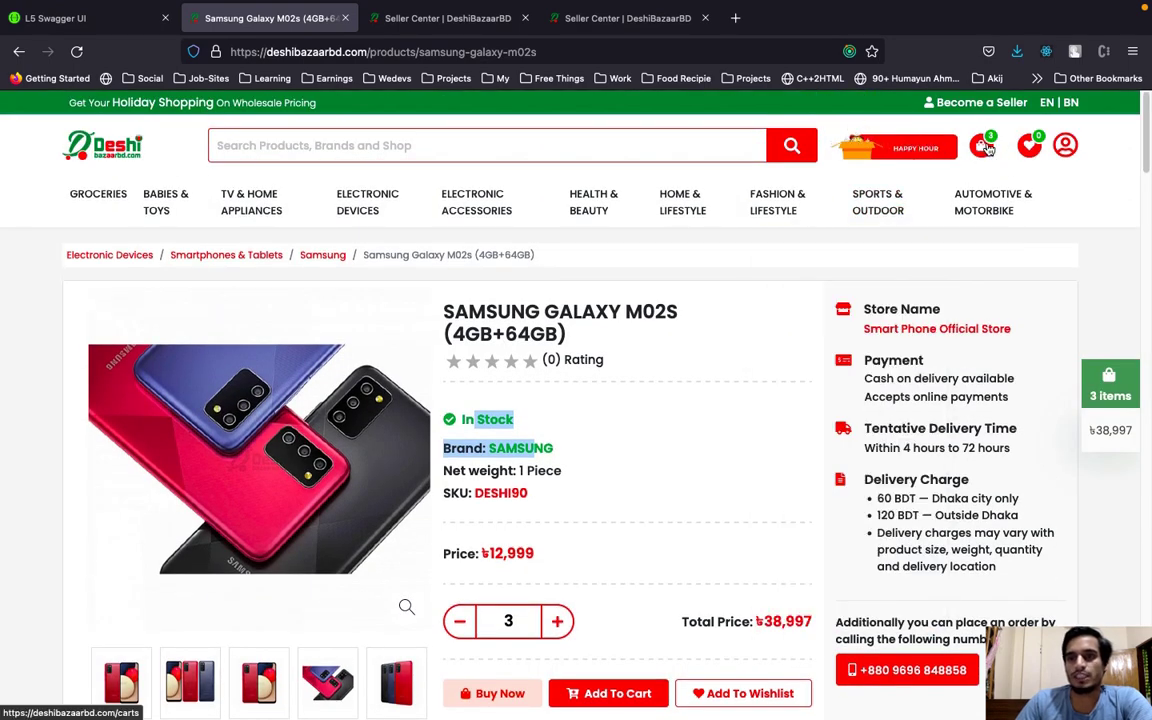
pyautogui.moveTo(760, 278)
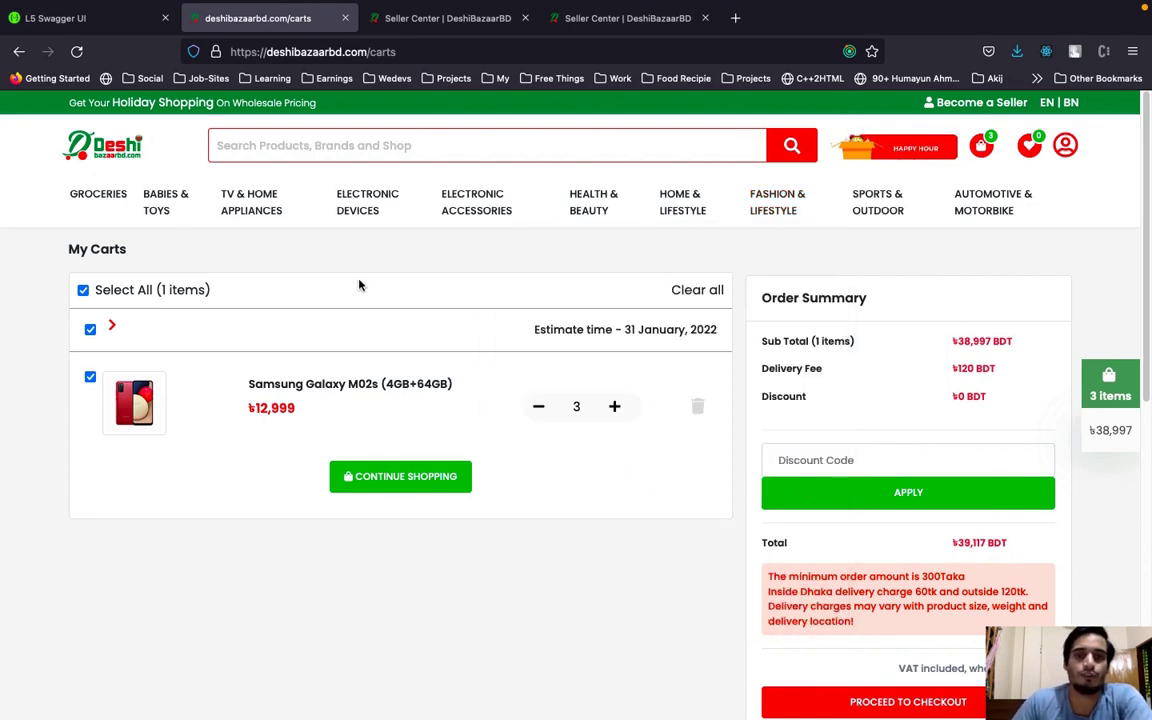
# Increase the Samsung Galaxy M02s quantity in the cart to 4, and delete the phone from the cart.
pyautogui.click(614, 408)
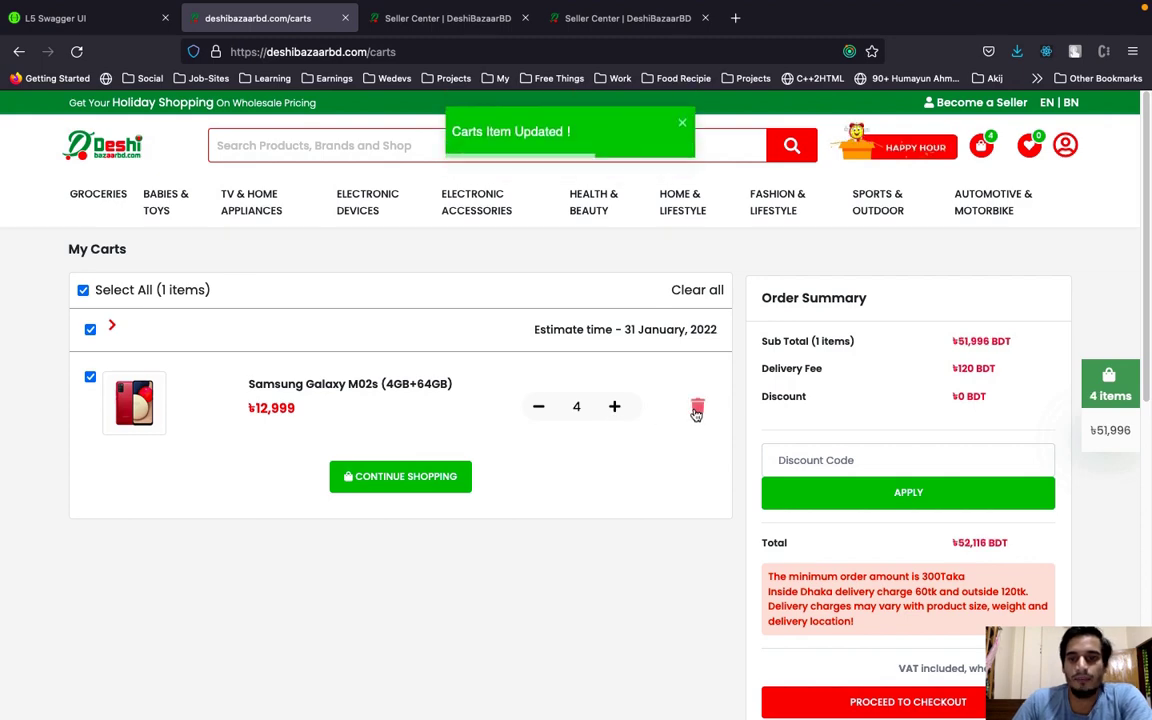
pyautogui.click(697, 406)
pyautogui.click(620, 451)
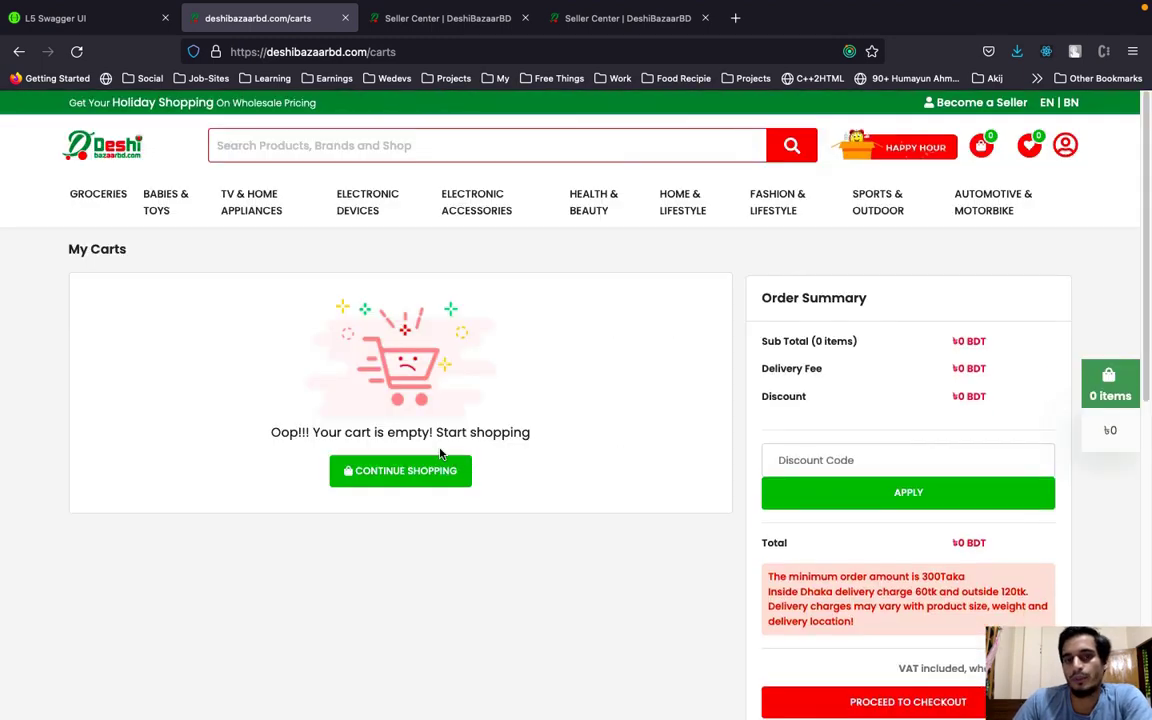
pyautogui.moveTo(993, 202)
pyautogui.moveTo(907, 250)
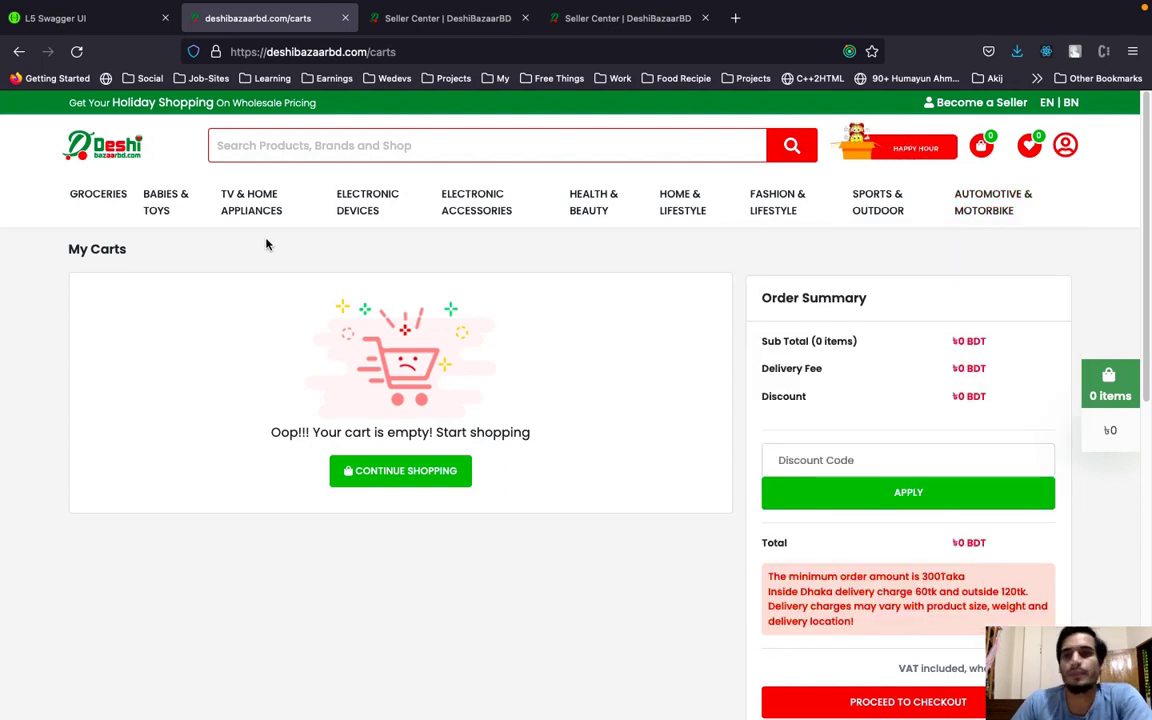
# Open the wishlist page, and go on to the customer's My Profile page.
pyautogui.click(1030, 146)
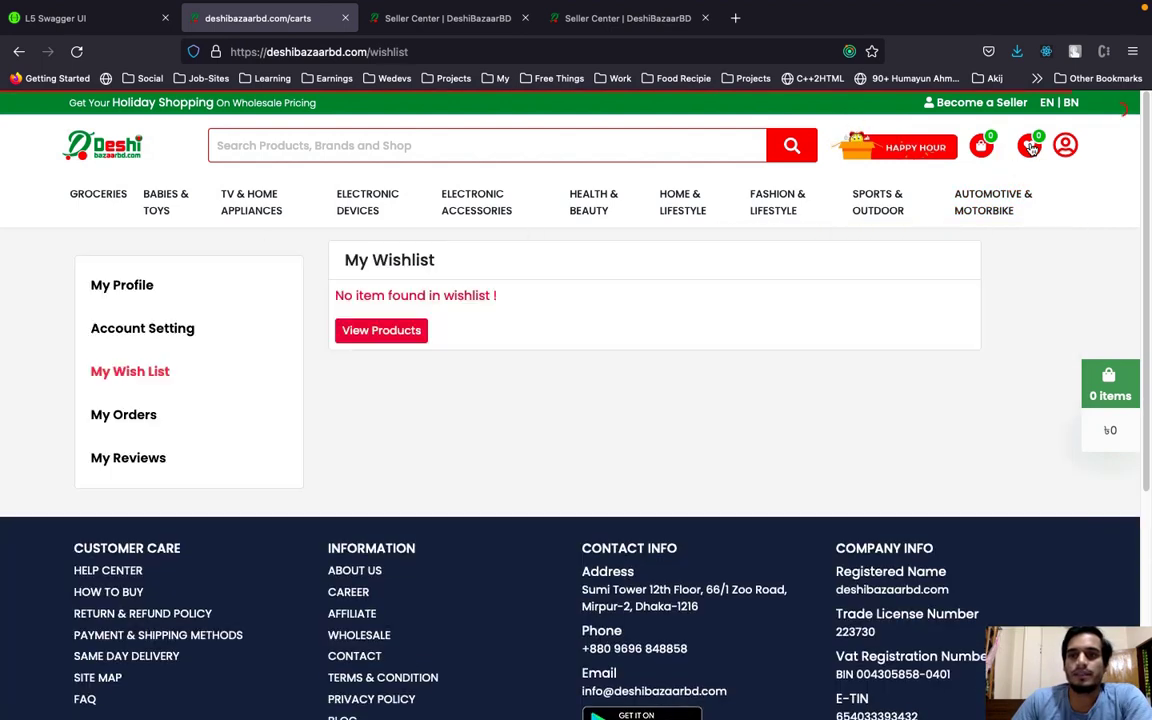
pyautogui.click(135, 292)
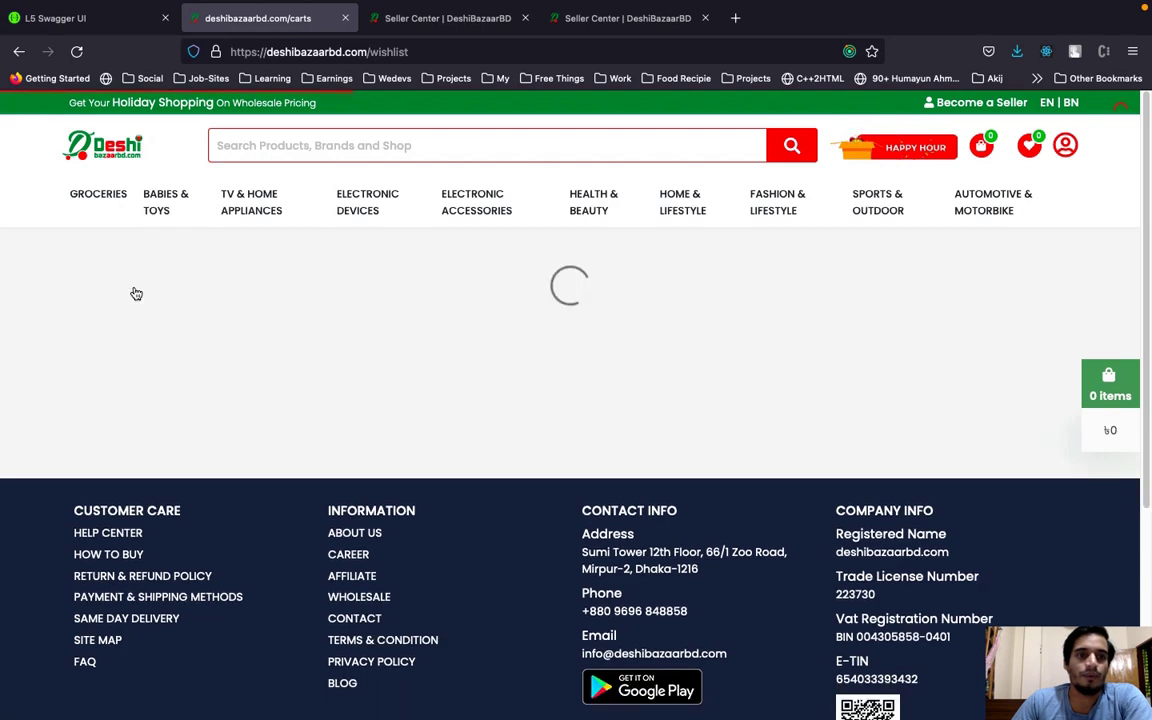
# Open the Groceries category, look through its subcategories, and open the Milk & Dairy product list.
pyautogui.moveTo(183, 197)
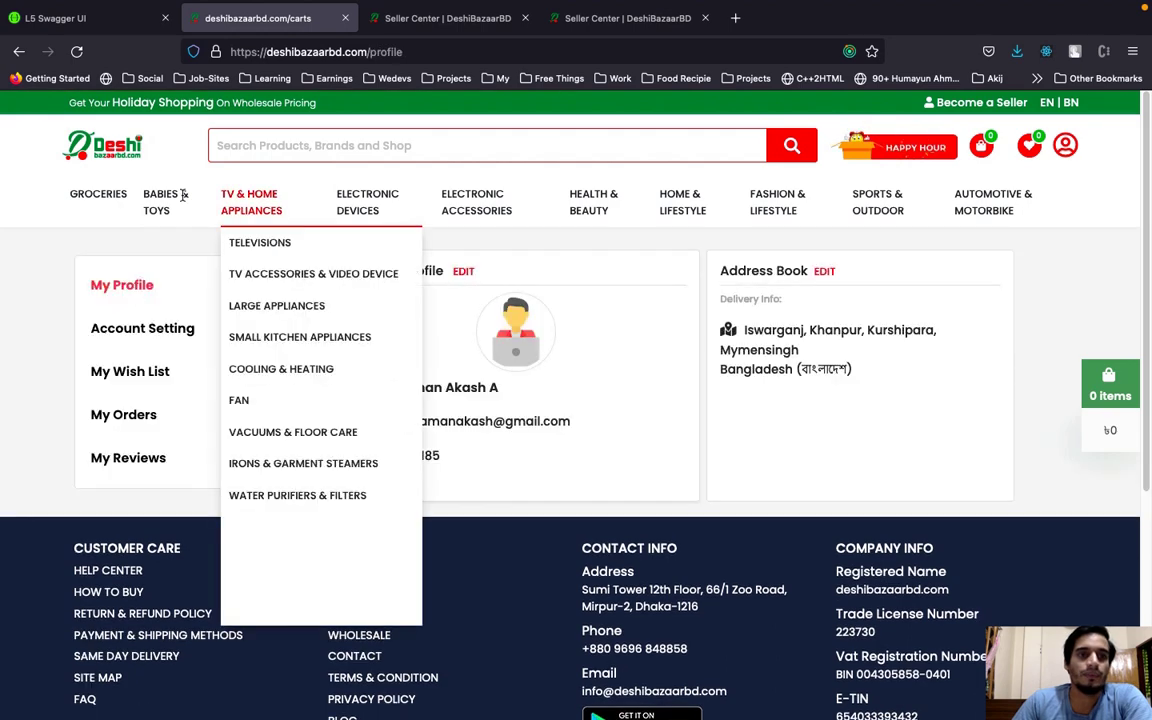
pyautogui.click(114, 201)
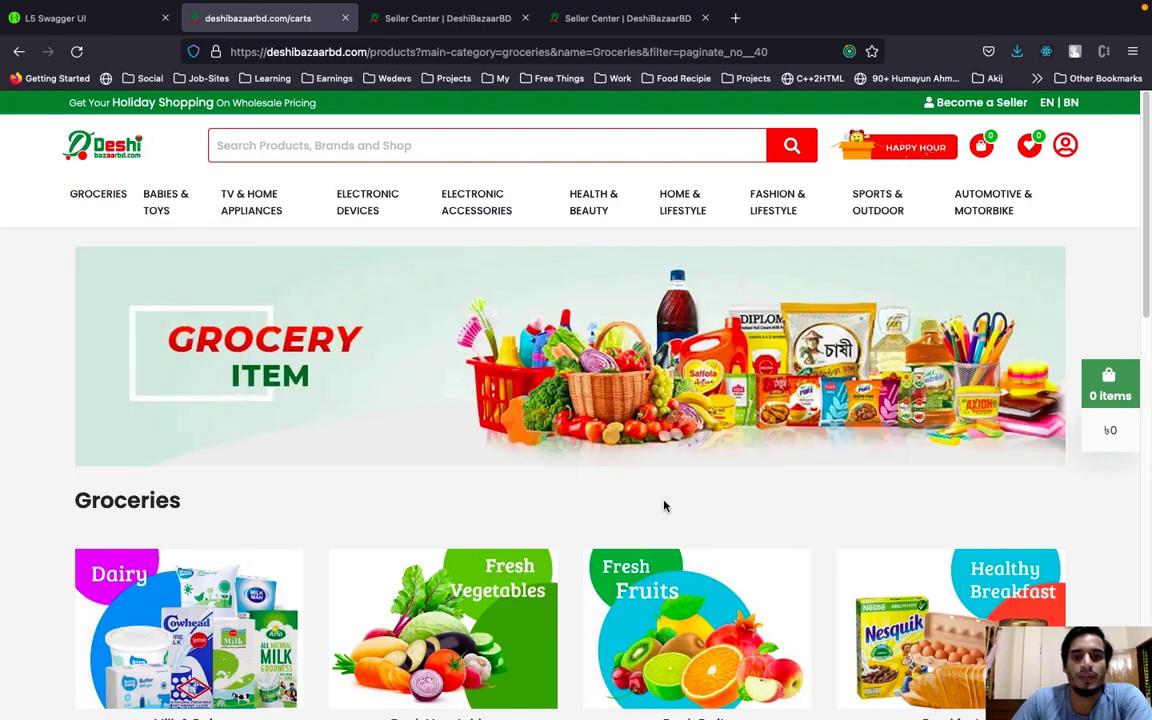
pyautogui.scroll(-3, 399, 428)
pyautogui.scroll(-2, 162, 337)
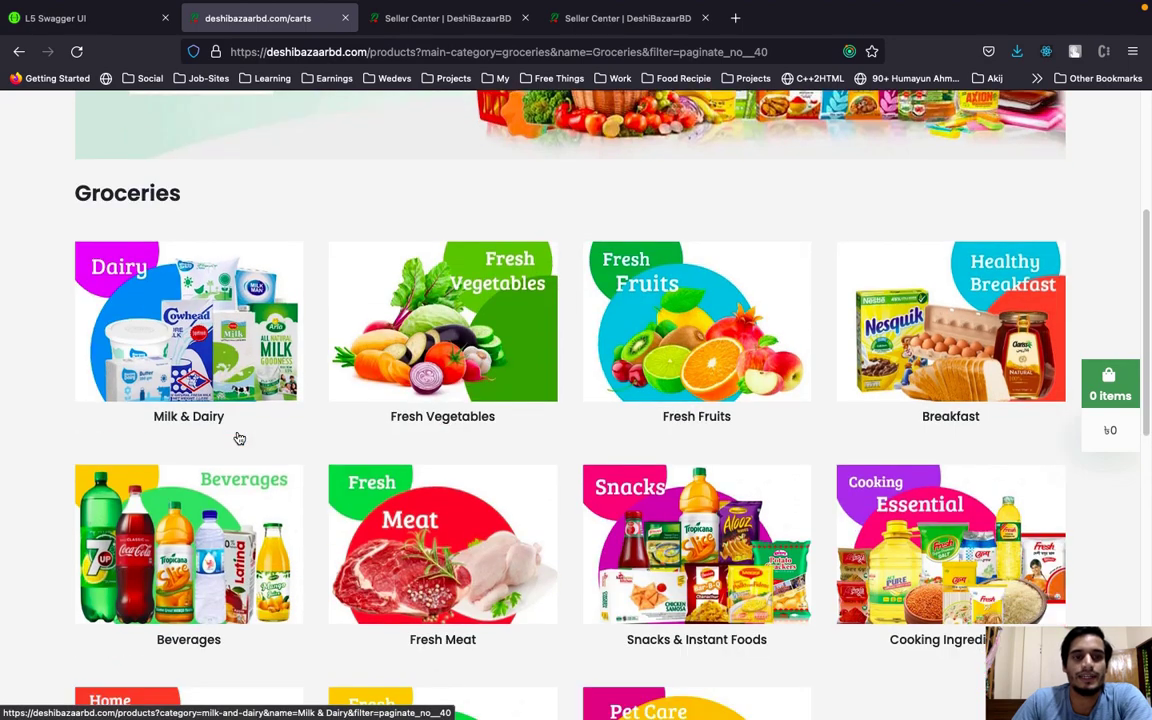
pyautogui.scroll(-5, 821, 379)
pyautogui.scroll(5, 576, 360)
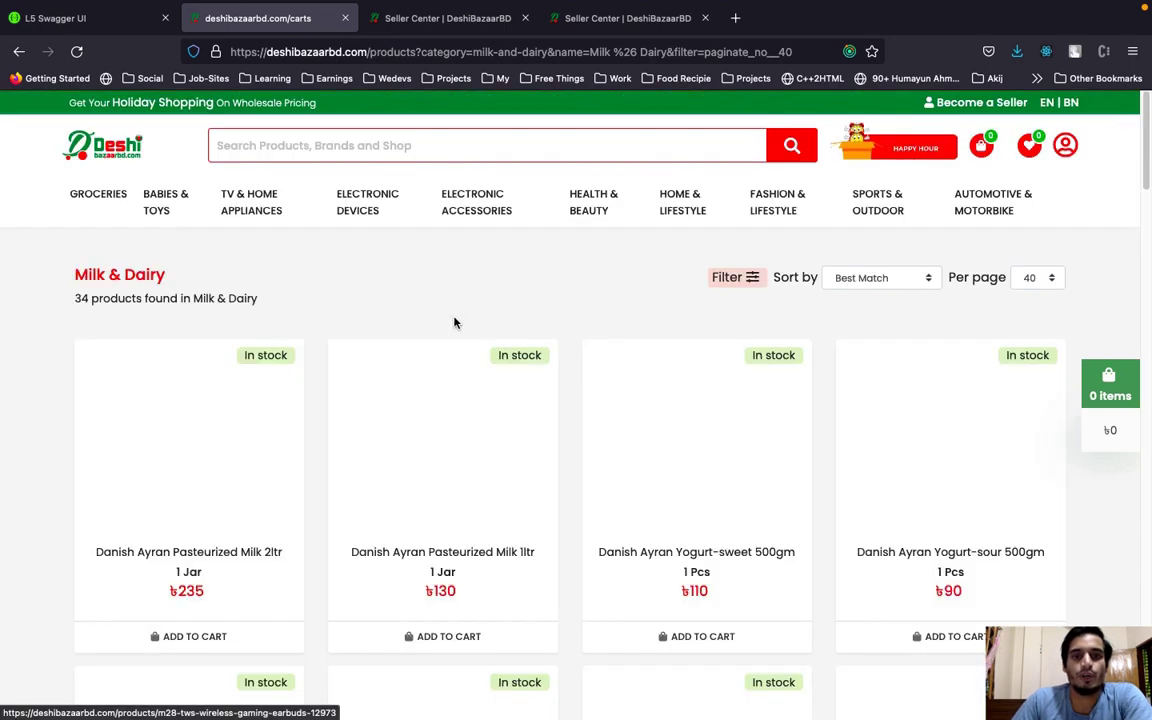
# Add one Danish Ayran Yogurt-sweet 500gm to the cart, check it in the quick cart view, and close that view.
pyautogui.scroll(-3, 597, 419)
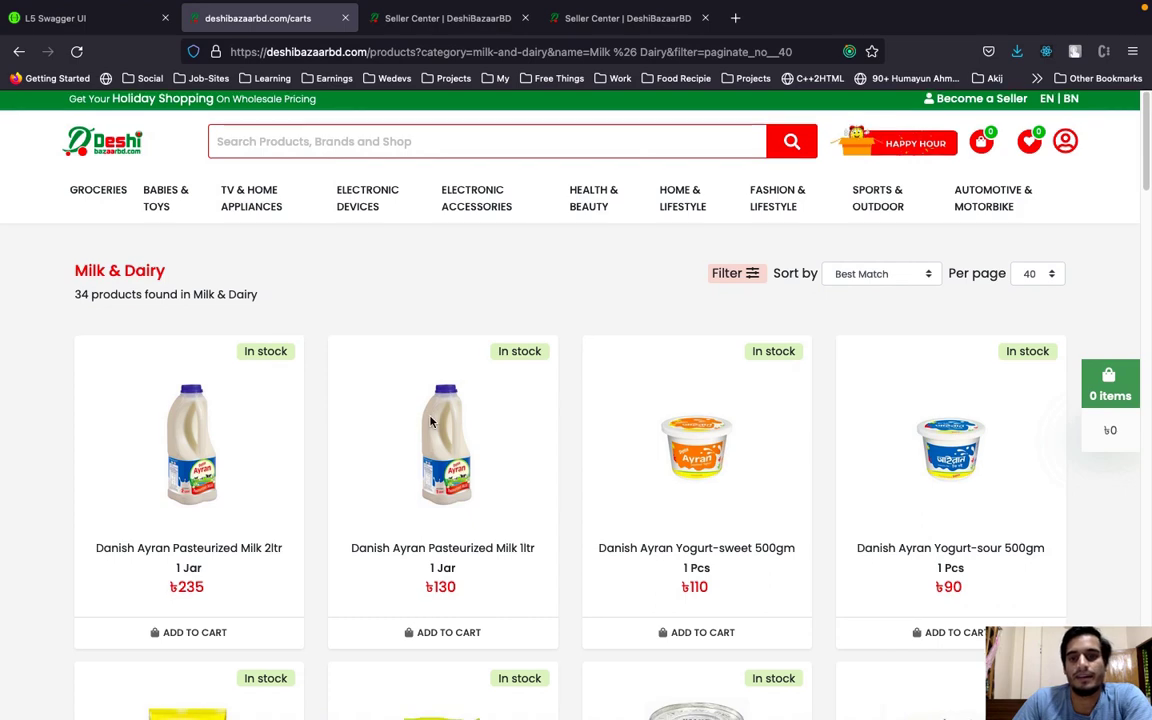
pyautogui.click(684, 348)
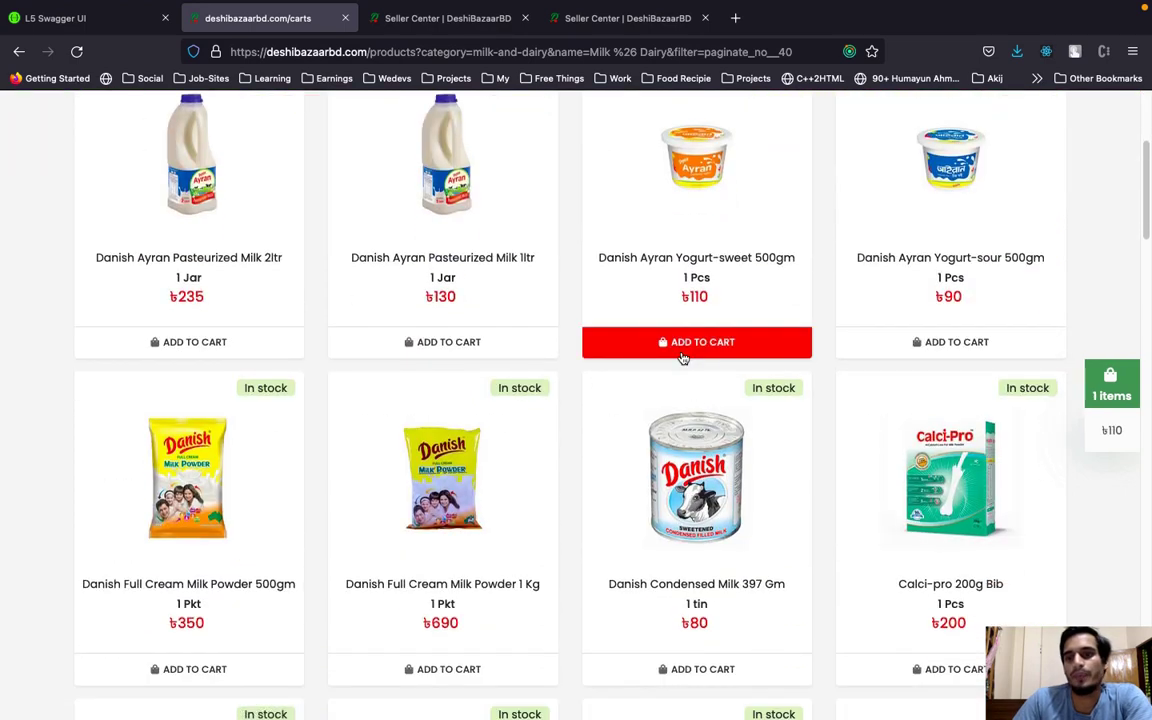
pyautogui.click(1099, 396)
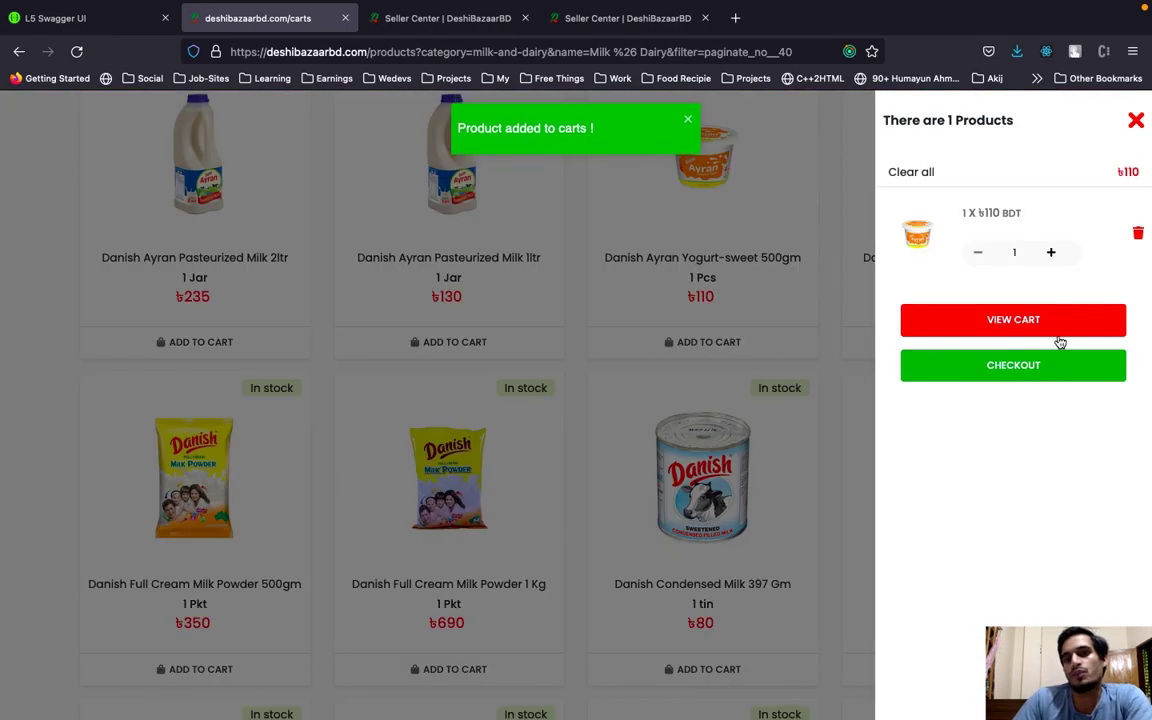
pyautogui.click(1136, 124)
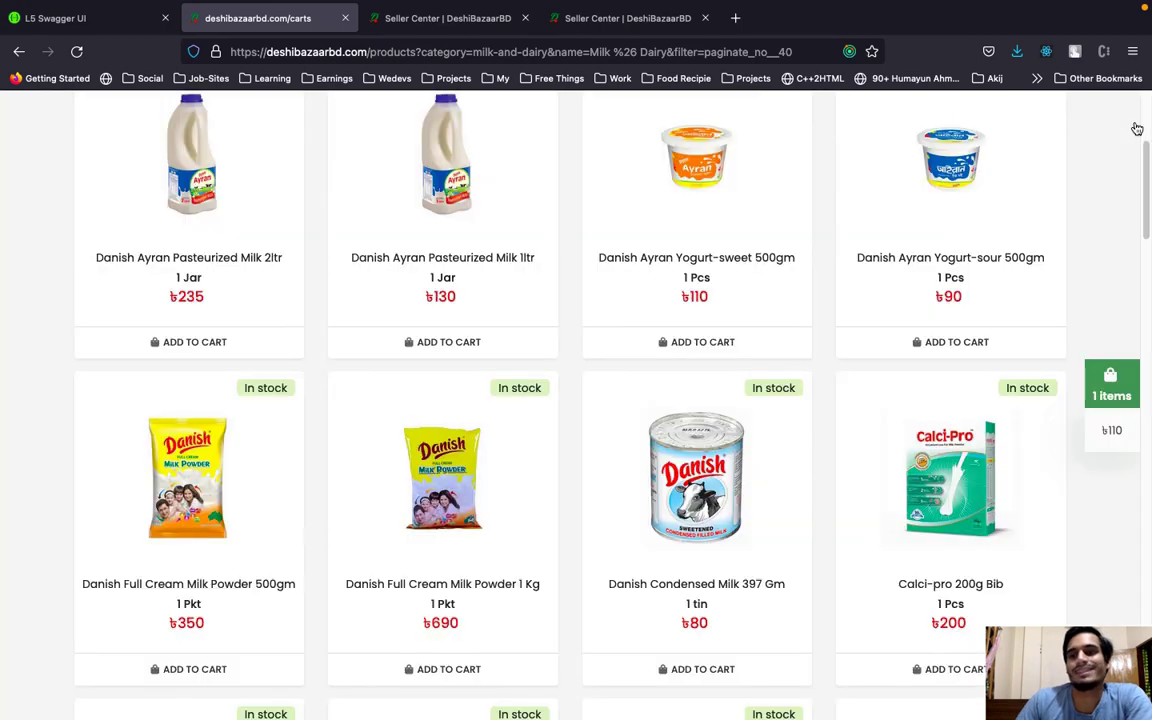
# Examine the sorting options and the product filters available for the Milk & Dairy list.
pyautogui.scroll(3, 1093, 209)
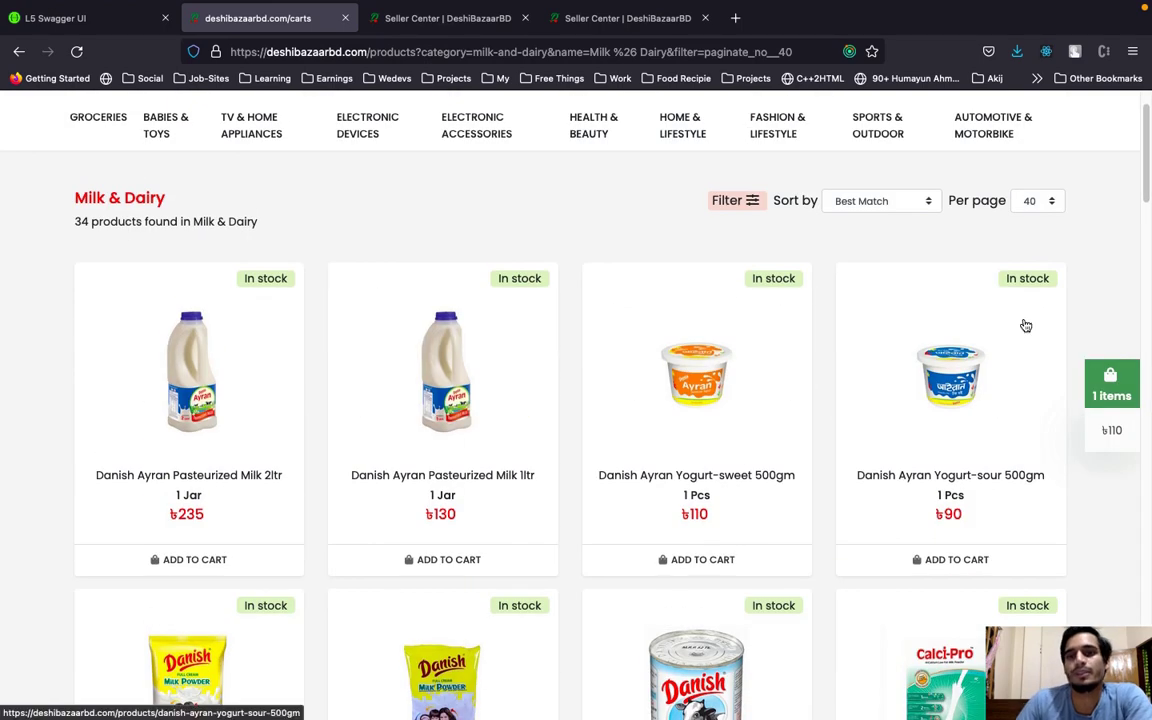
pyautogui.scroll(1, 769, 350)
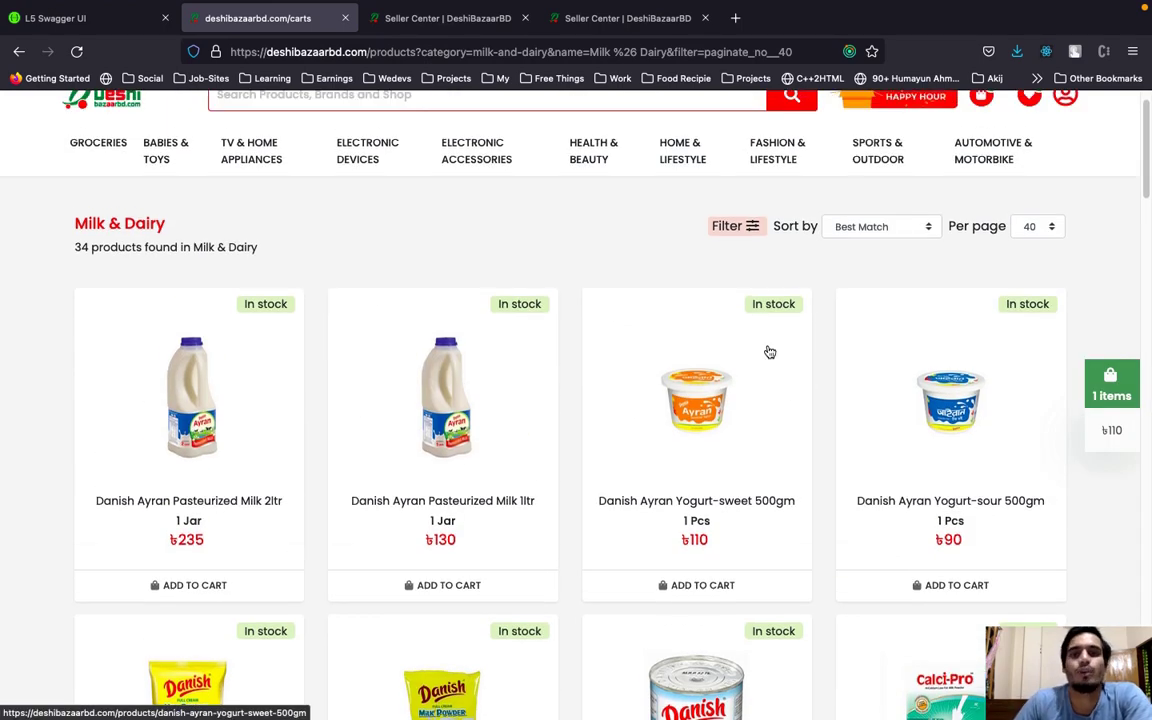
pyautogui.scroll(1, 769, 350)
pyautogui.click(858, 279)
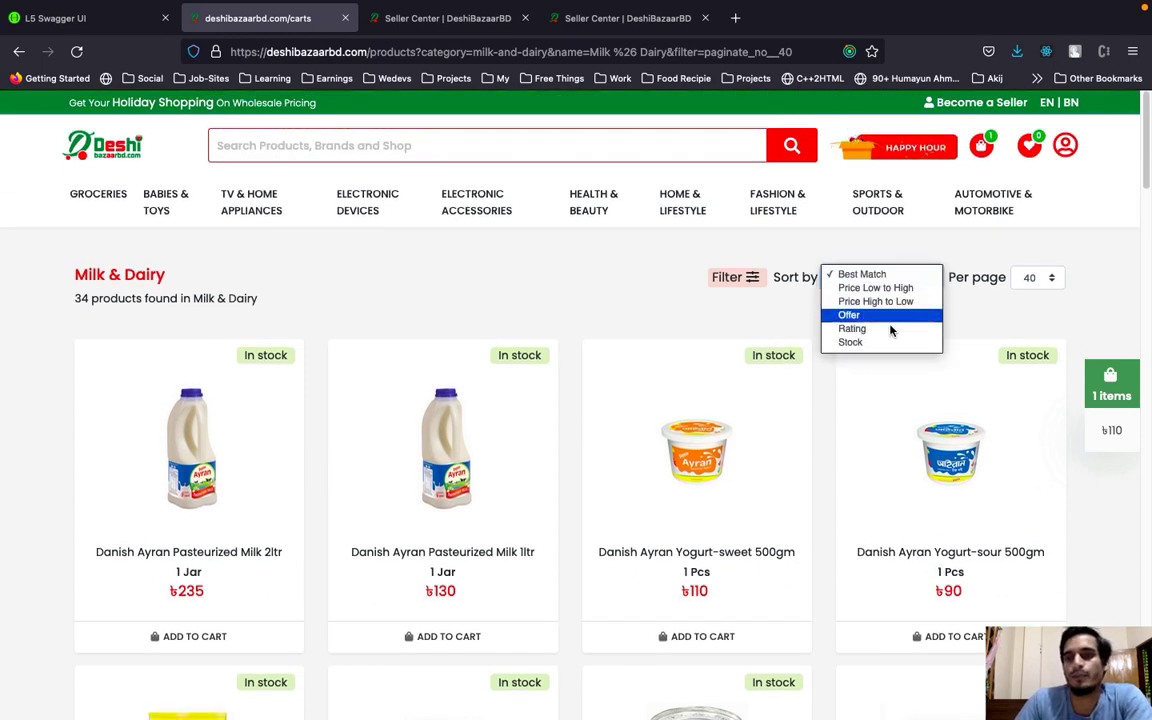
pyautogui.click(746, 278)
pyautogui.click(750, 278)
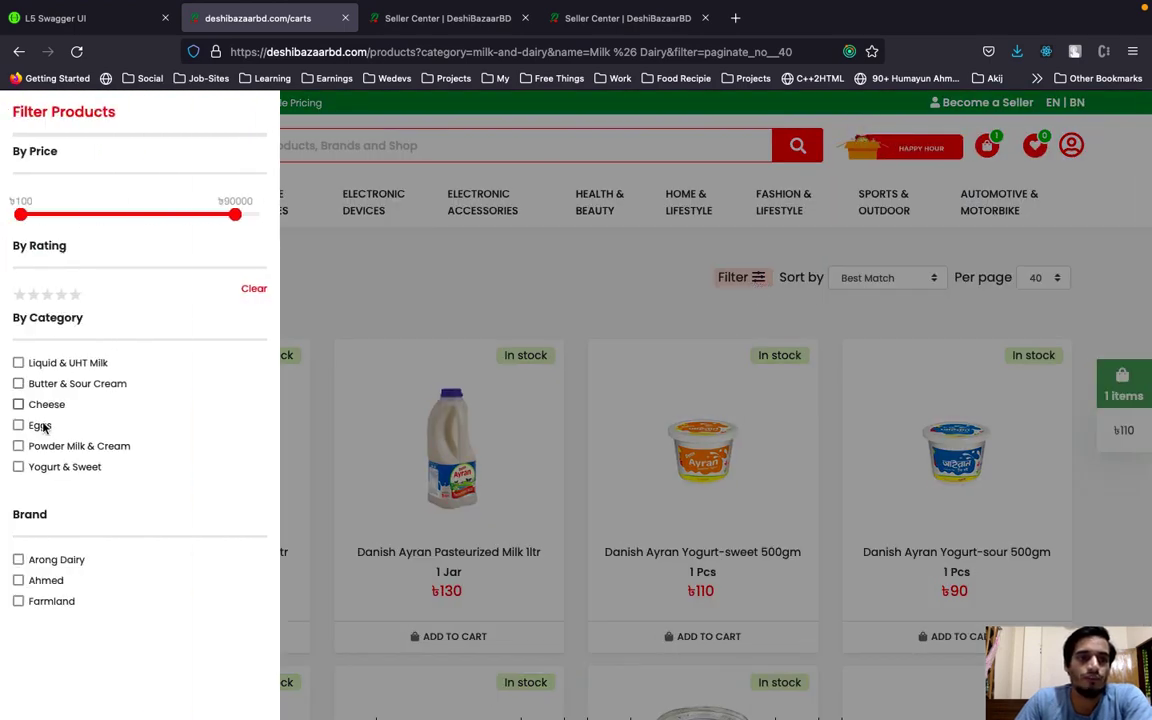
pyautogui.click(373, 301)
# Open the smart wristband watch order from the customer's order history and review its invoice.
pyautogui.moveTo(972, 268)
pyautogui.click(930, 282)
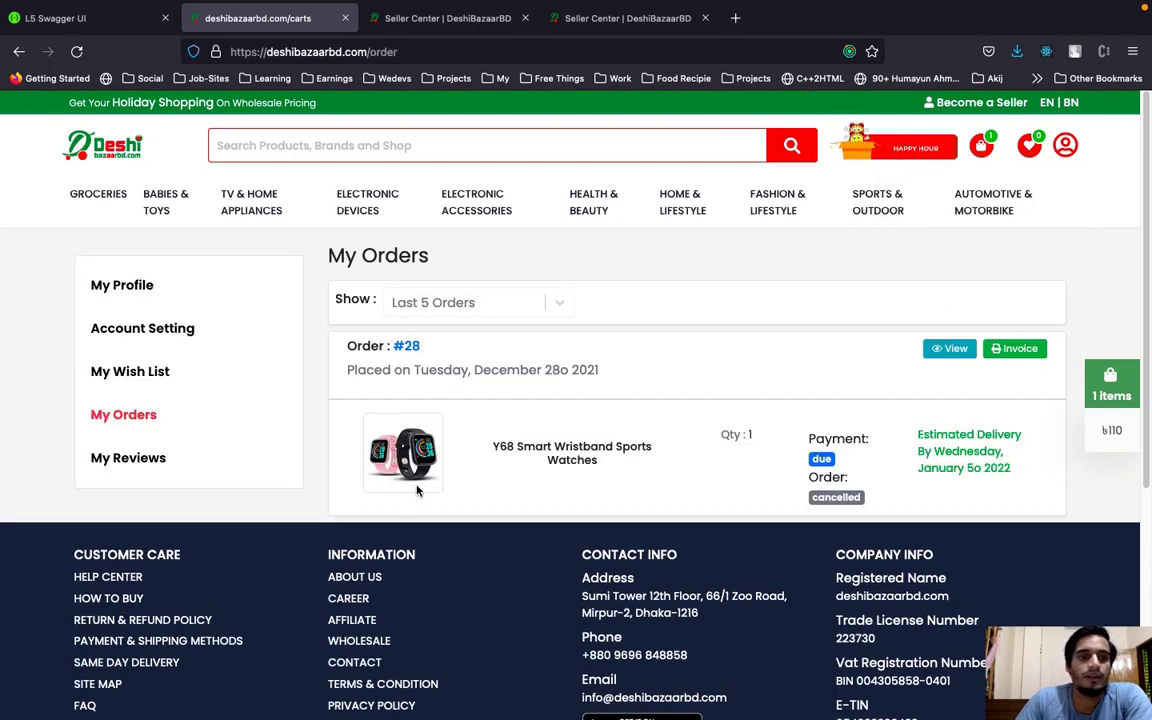
pyautogui.click(957, 350)
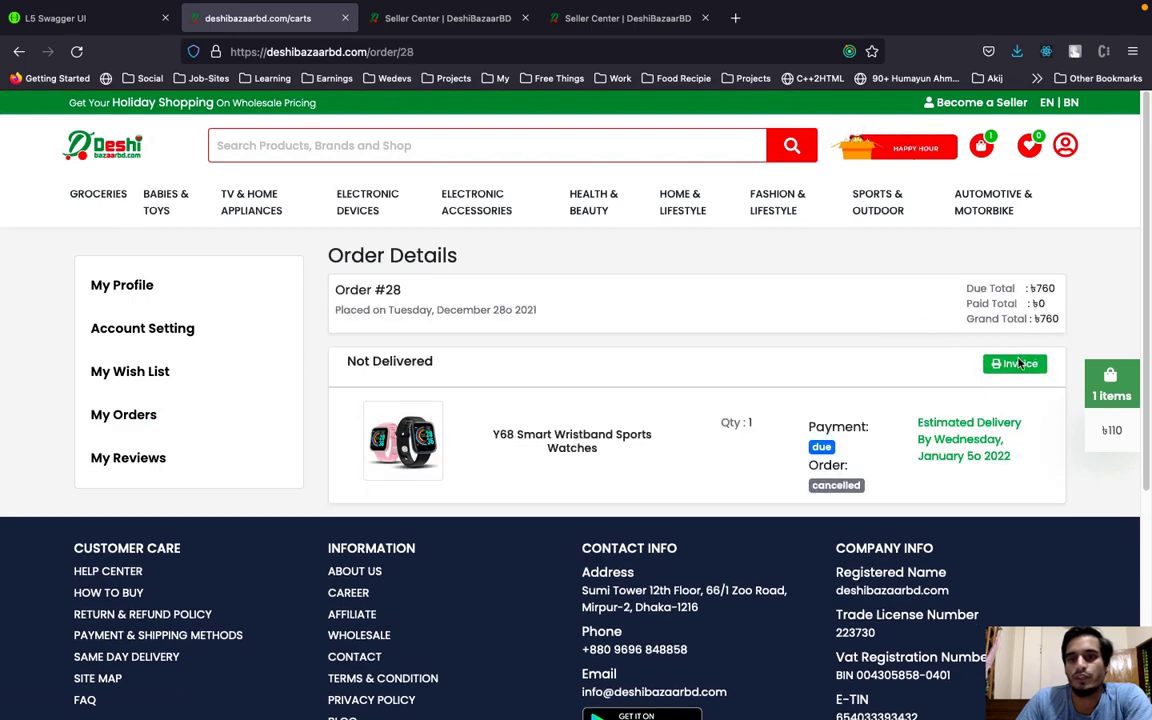
pyautogui.click(1017, 364)
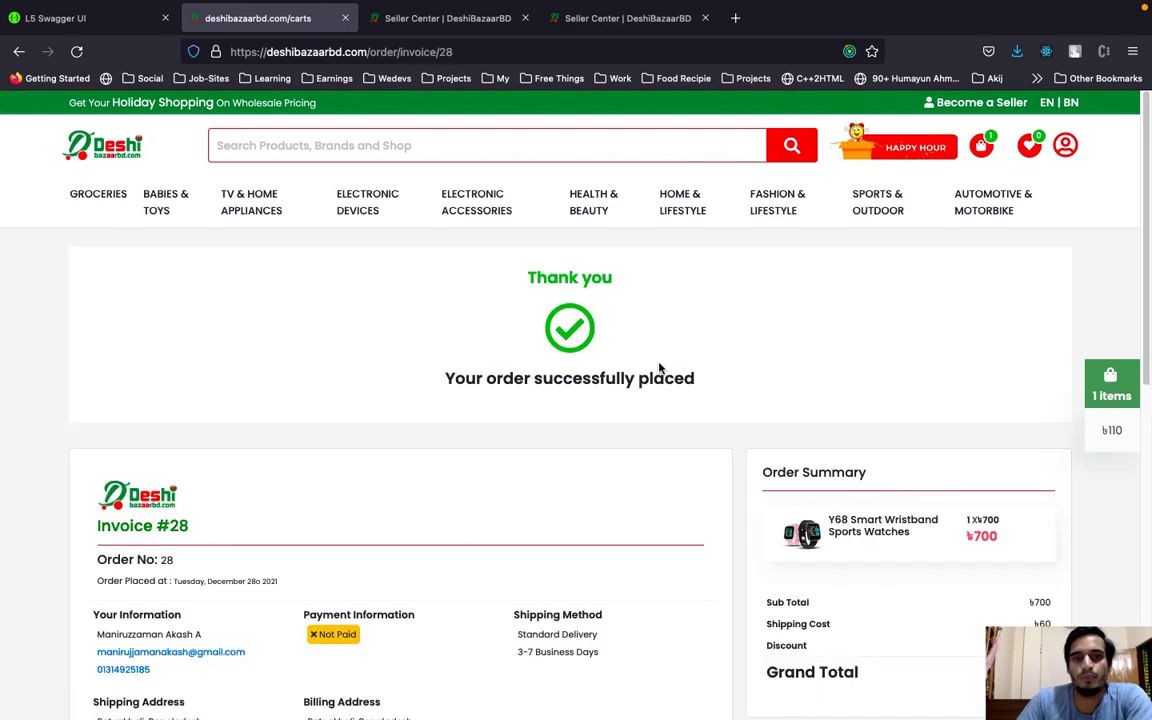
pyautogui.scroll(-5, 659, 369)
pyautogui.scroll(5, 669, 368)
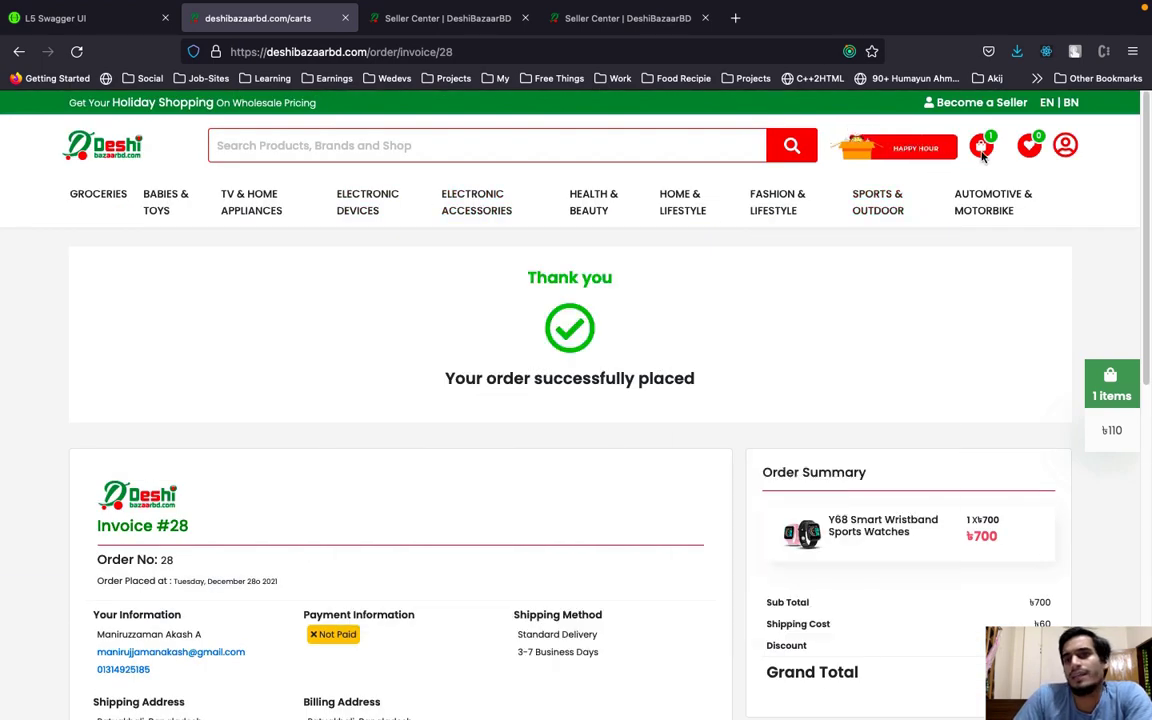
# Open the complete Most Offer Product list from the home page section.
pyautogui.moveTo(1064, 146)
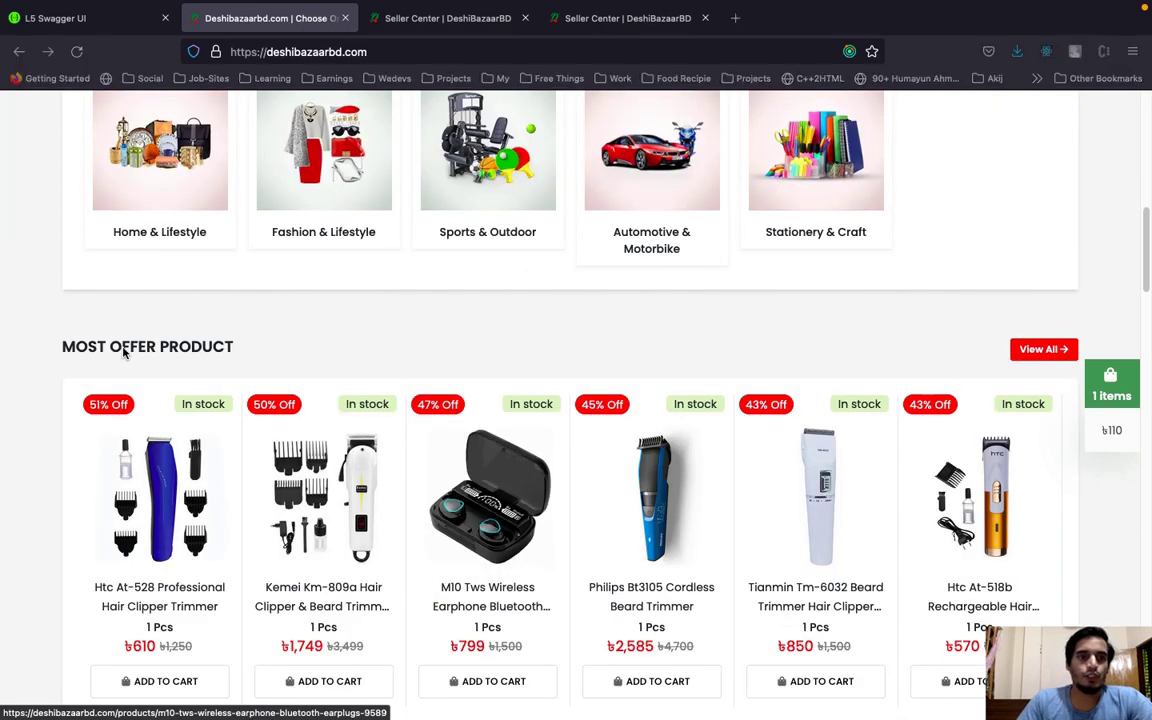
pyautogui.press('super+shift+p')
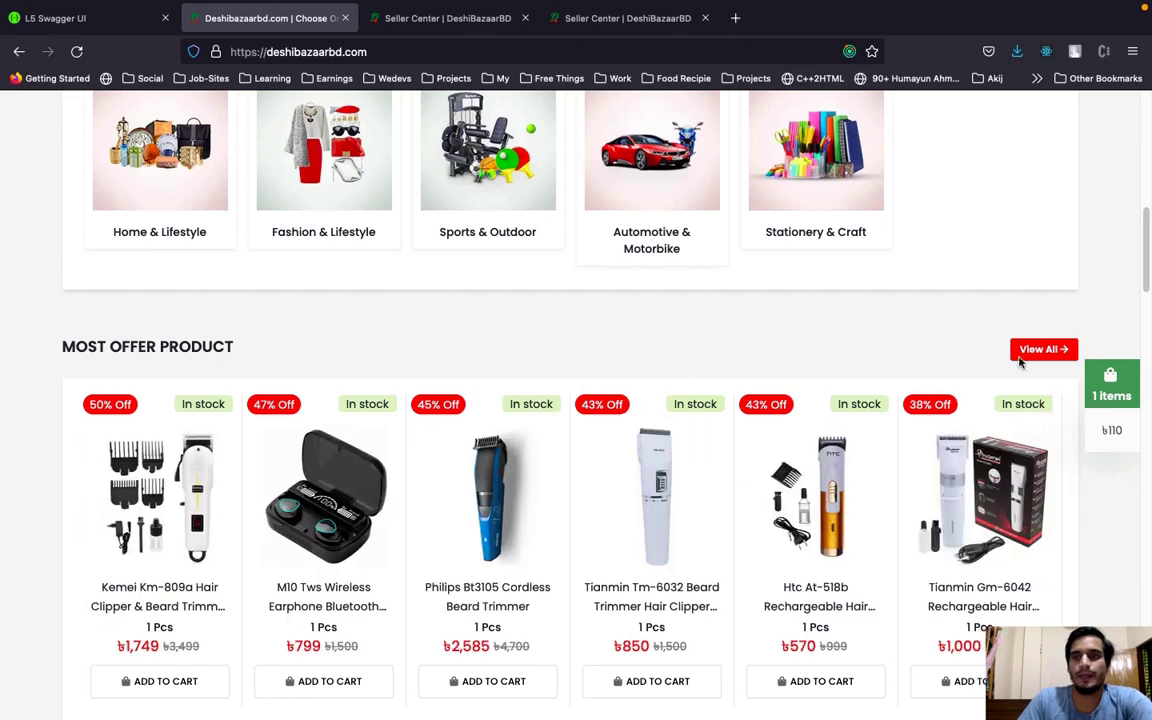
pyautogui.click(1028, 352)
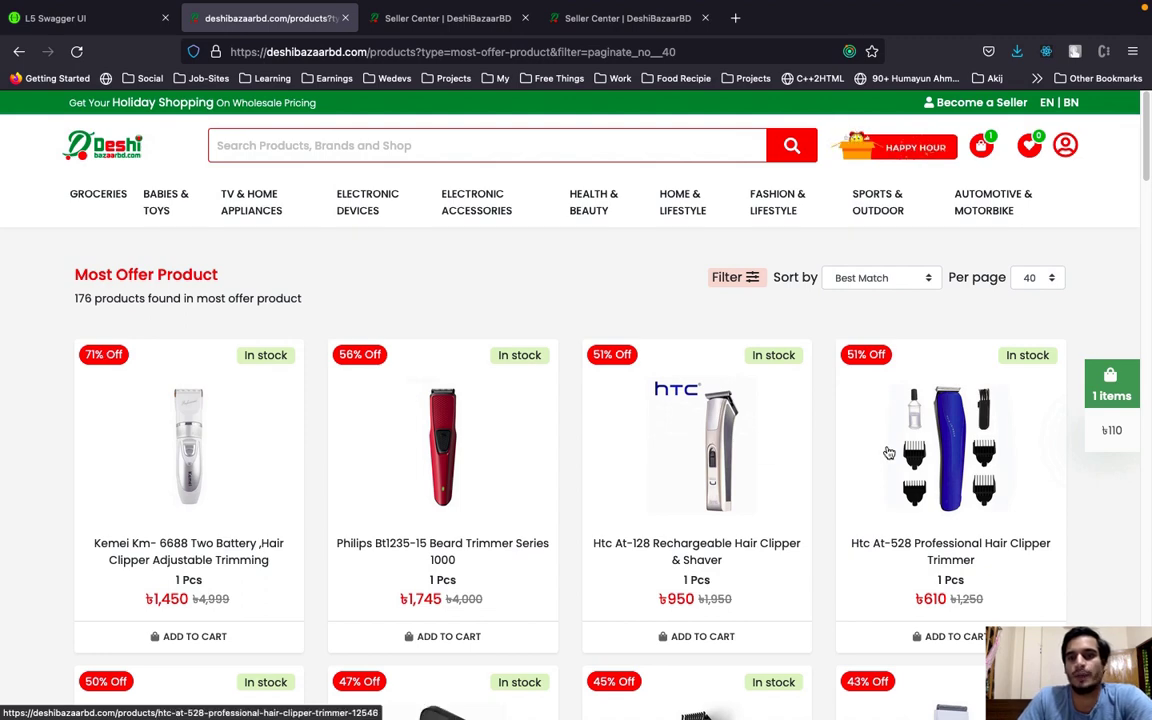
# Look at the sorting options and browse through the discounted items in the Most Offer Product list.
pyautogui.click(870, 278)
pyautogui.click(579, 277)
pyautogui.scroll(-6, 578, 476)
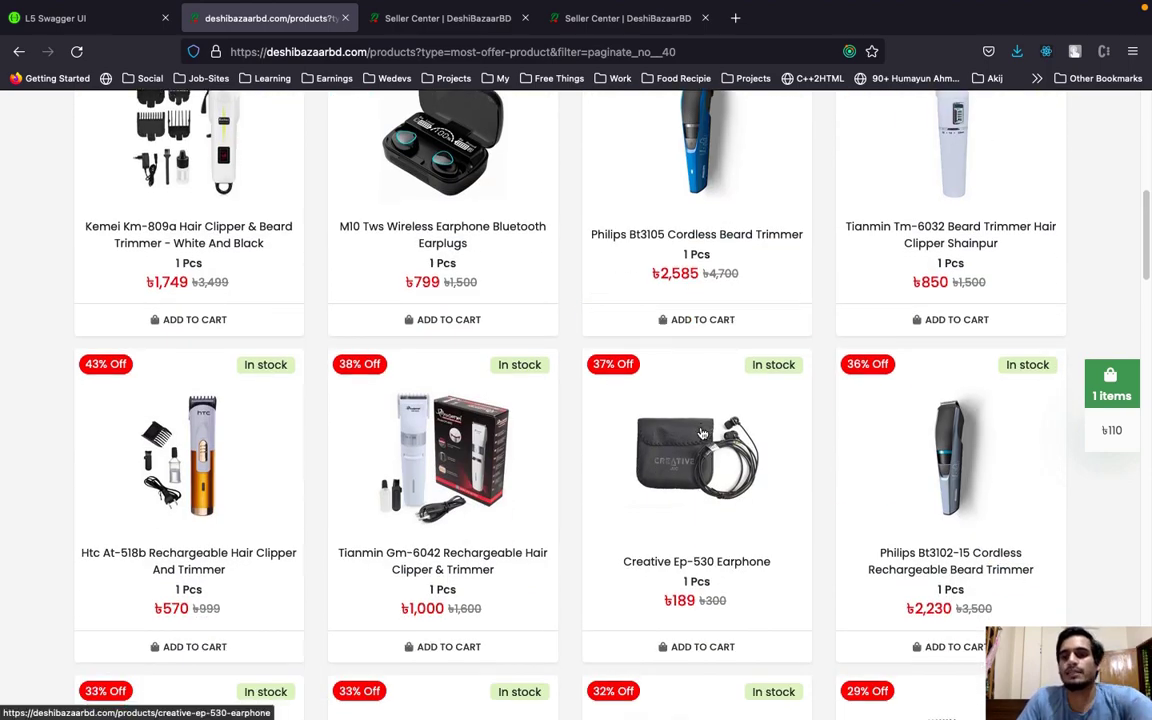
pyautogui.scroll(-3, 702, 432)
pyautogui.scroll(-15, 702, 432)
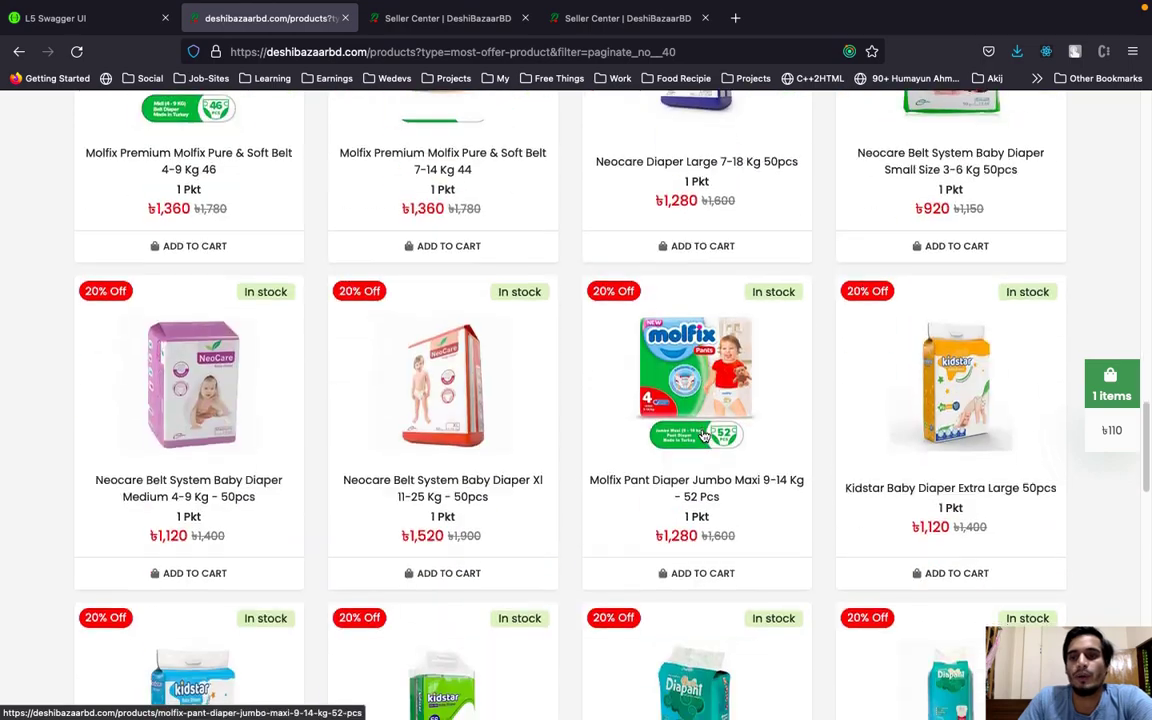
pyautogui.scroll(15, 702, 432)
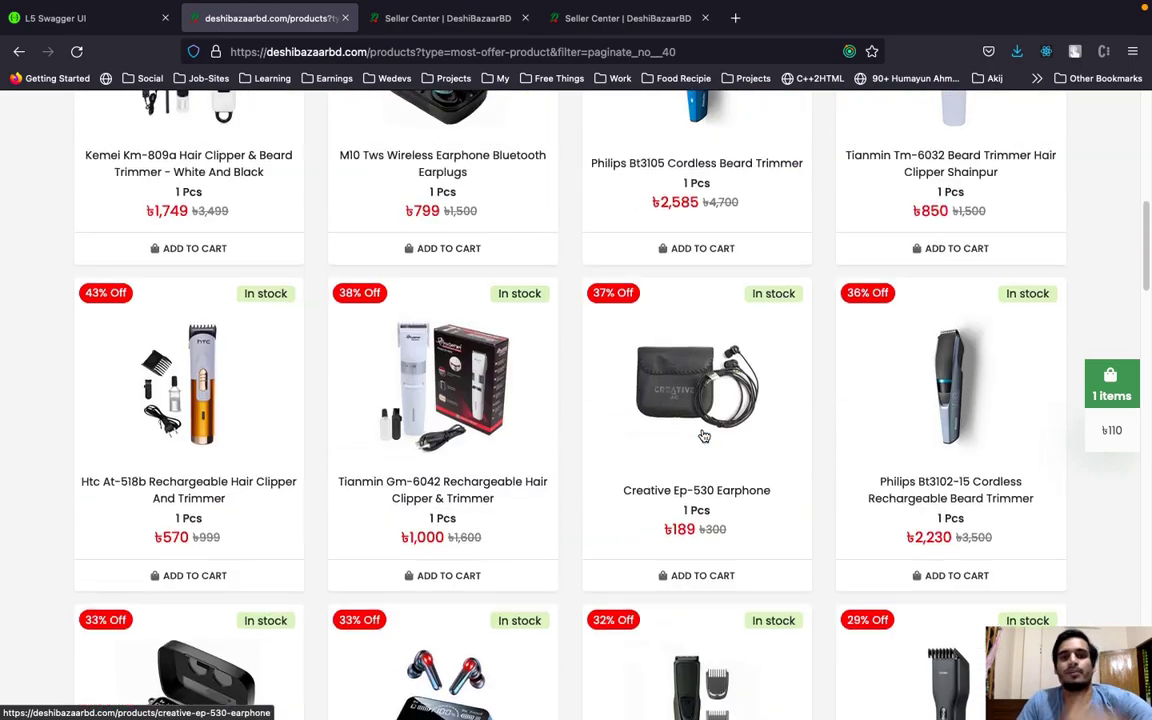
pyautogui.scroll(3, 660, 420)
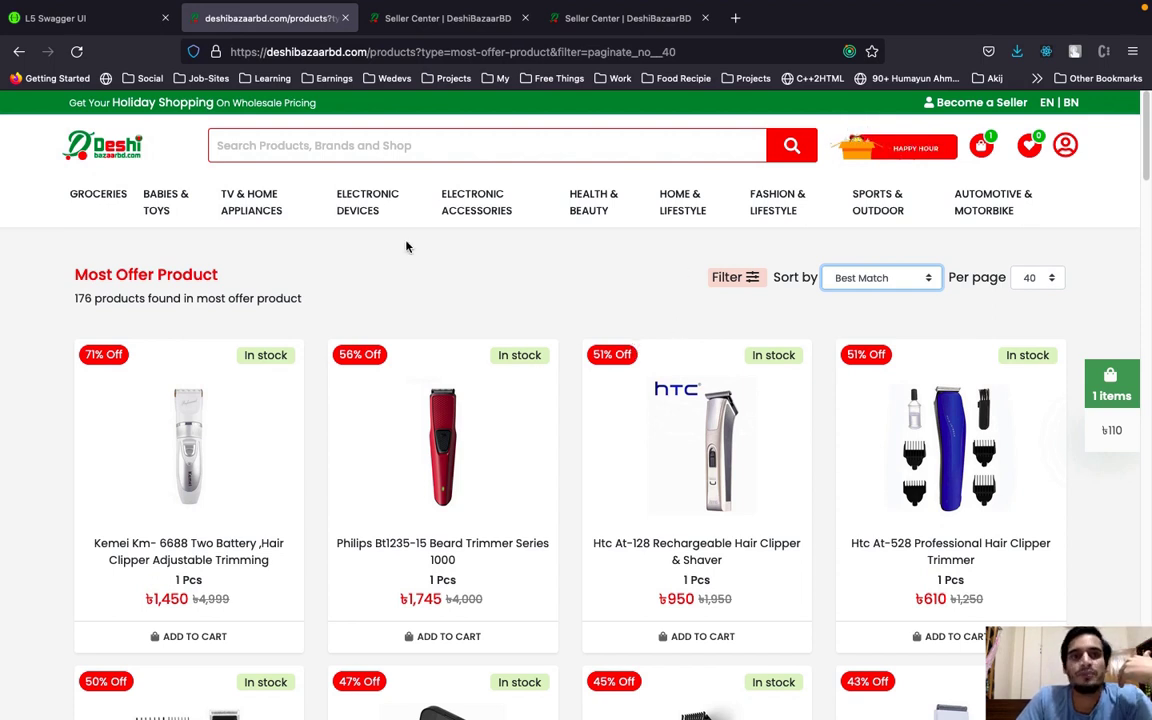
pyautogui.moveTo(364, 231)
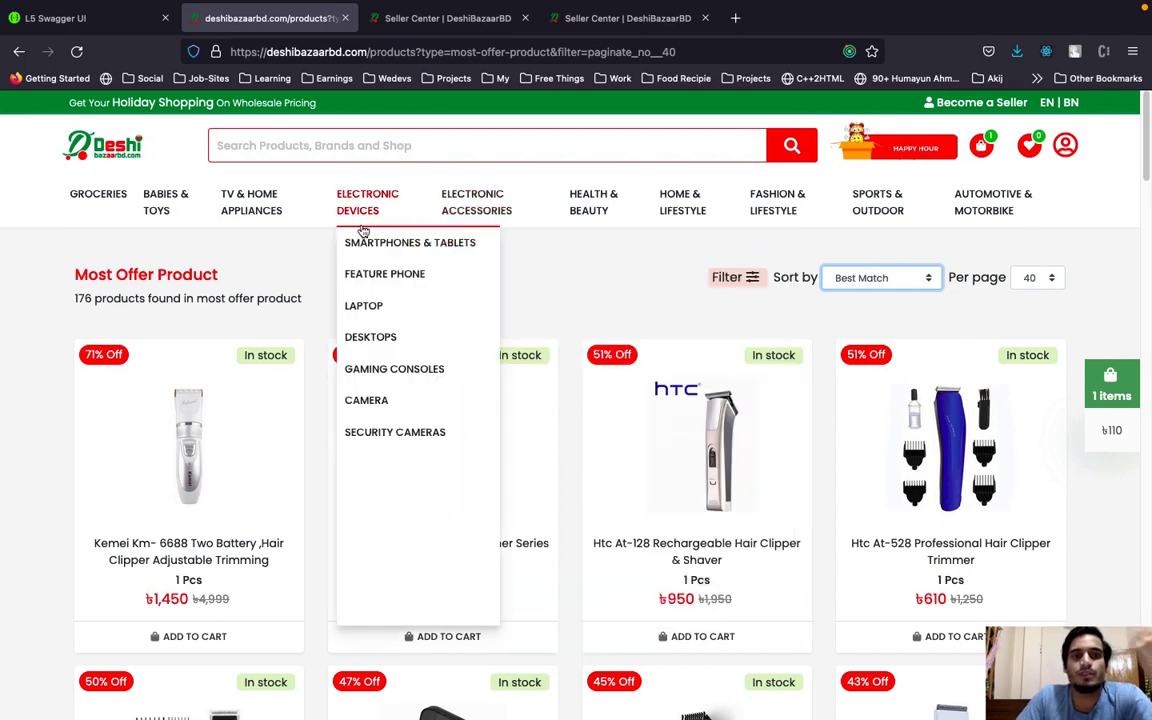
# Switch to the Seller Center registration page and show the OTP request on the seller sign-up form.
pyautogui.click(415, 20)
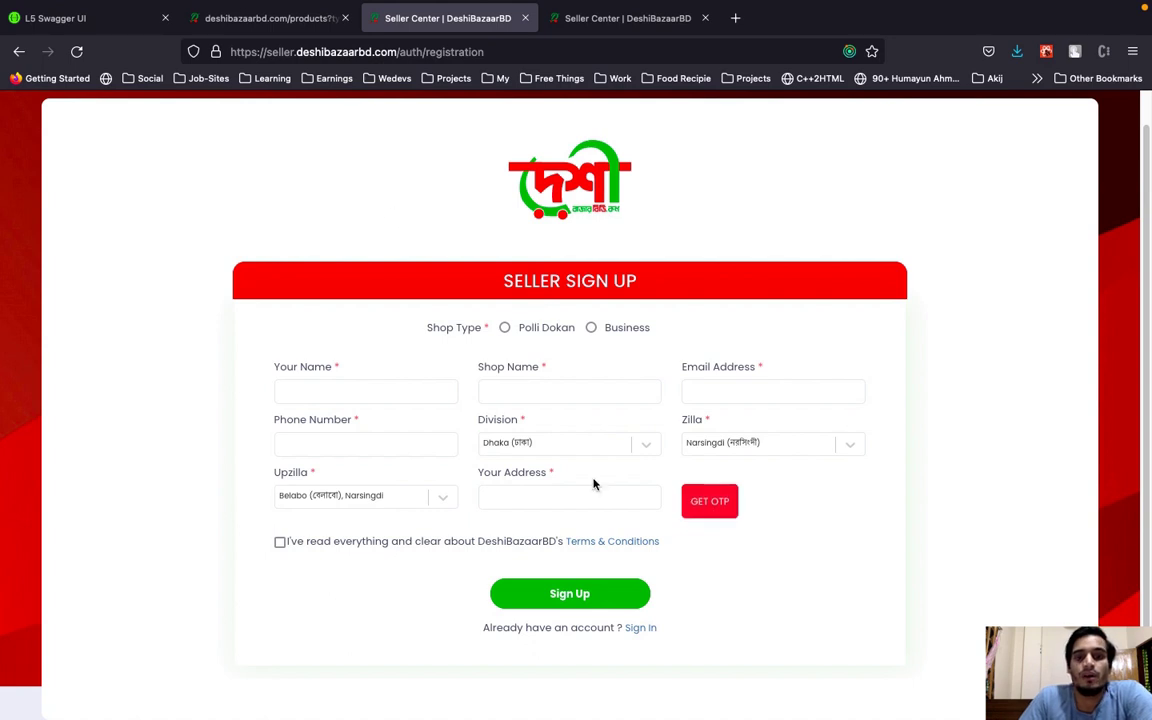
pyautogui.click(710, 501)
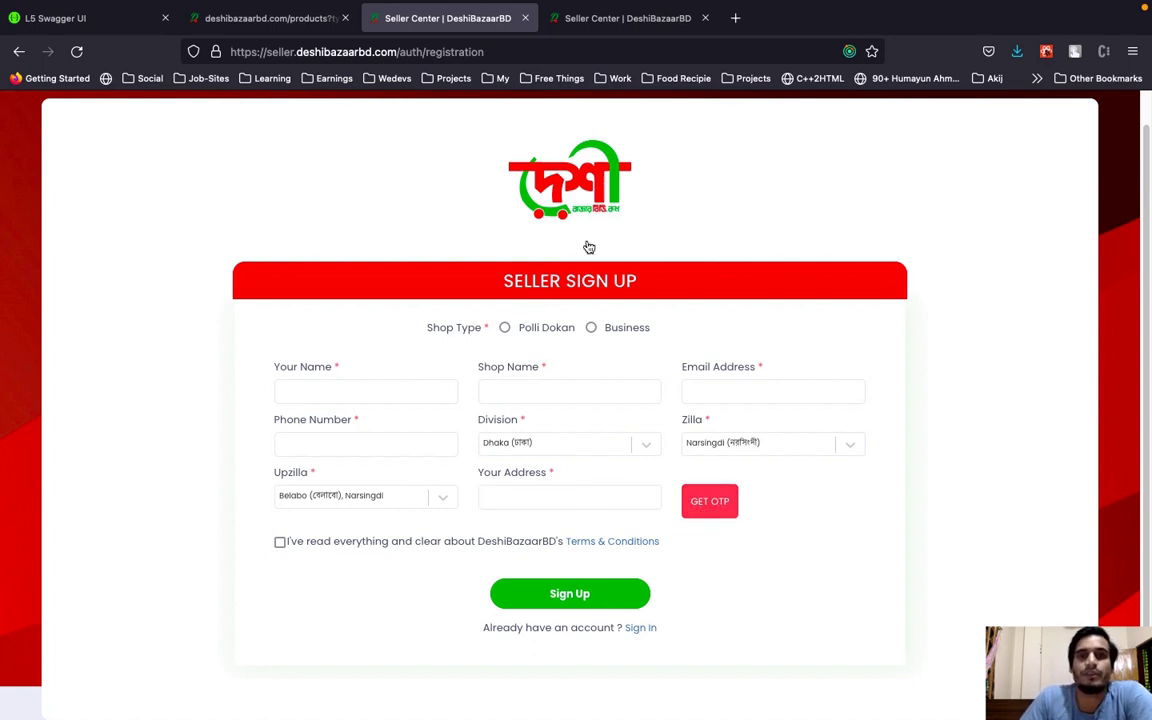
# Switch to the Seller Center dashboard and open the Order List under Order Management.
pyautogui.click(587, 24)
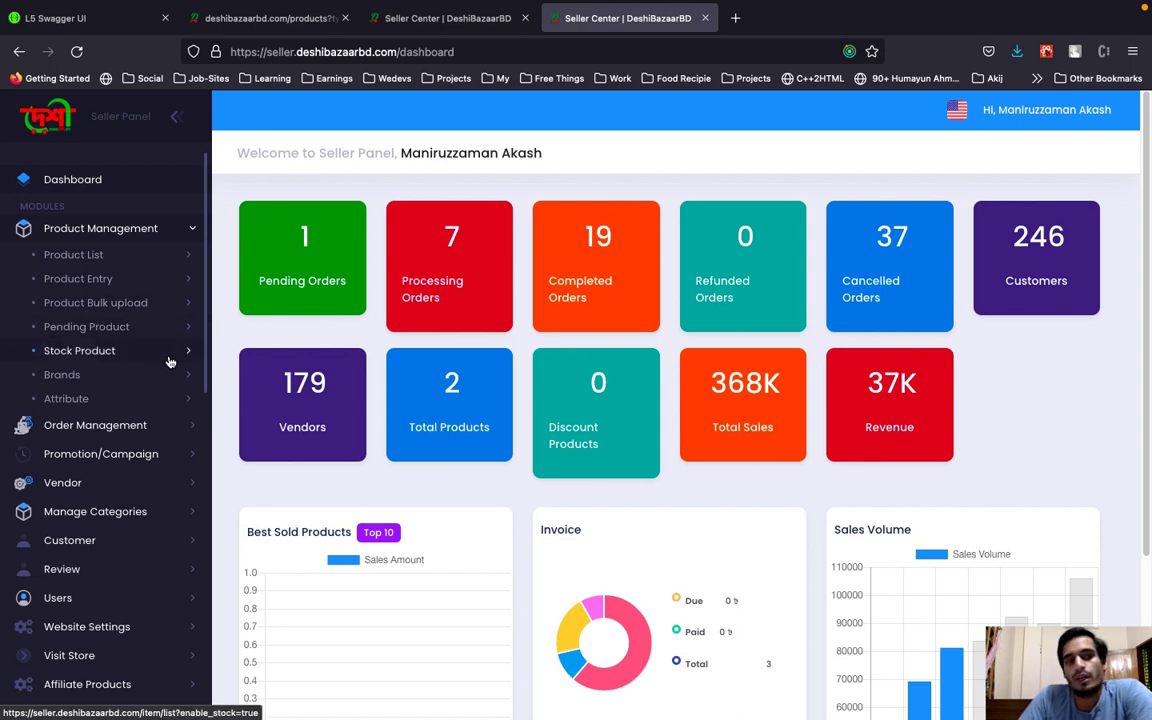
pyautogui.click(158, 426)
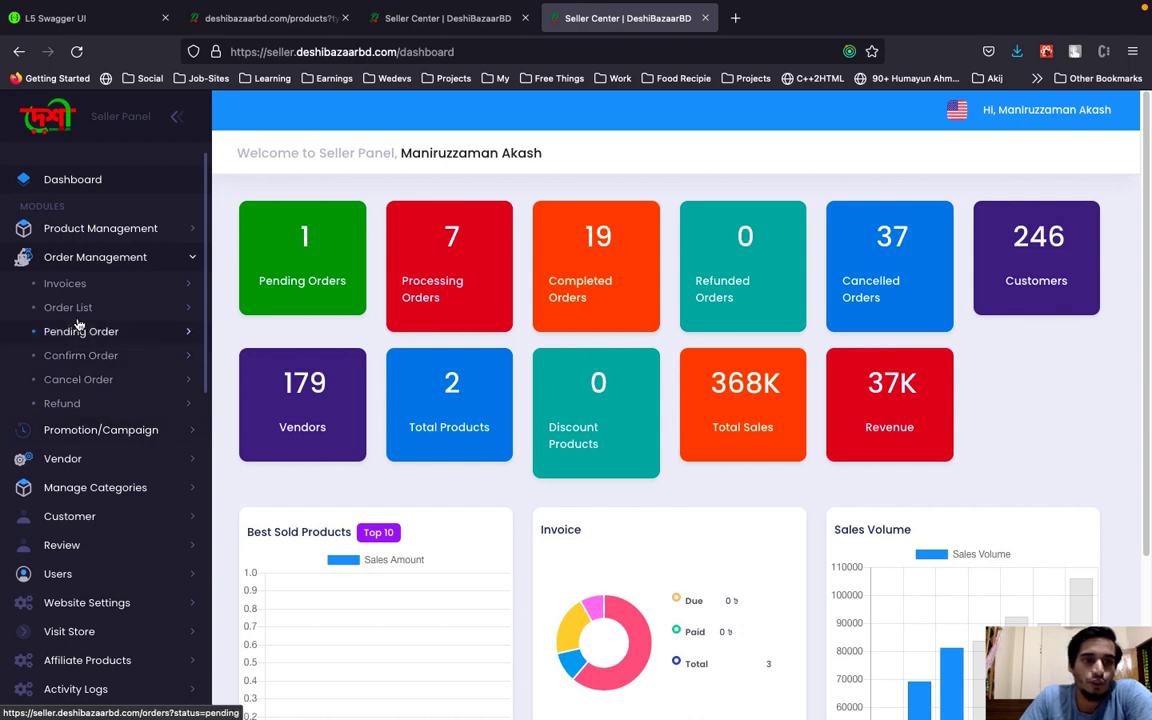
pyautogui.click(100, 312)
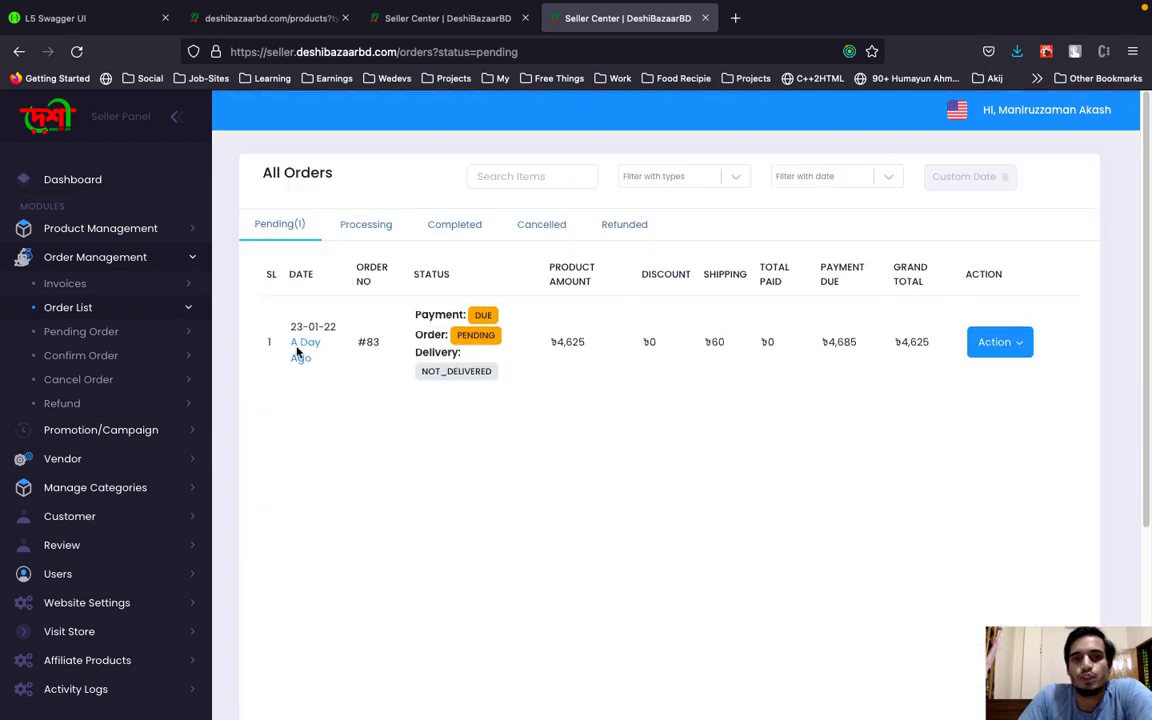
# Open the first order in the list for viewing and editing, and review its status, delivery and product details.
pyautogui.click(999, 345)
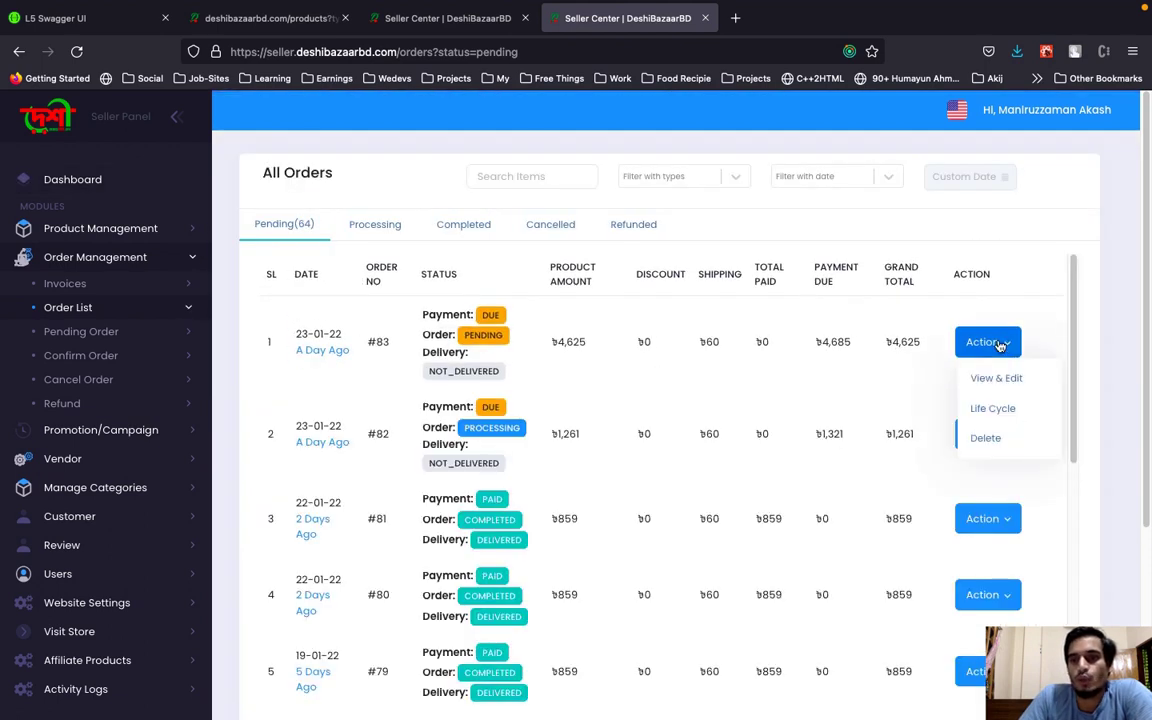
pyautogui.click(978, 378)
pyautogui.scroll(-4, 846, 368)
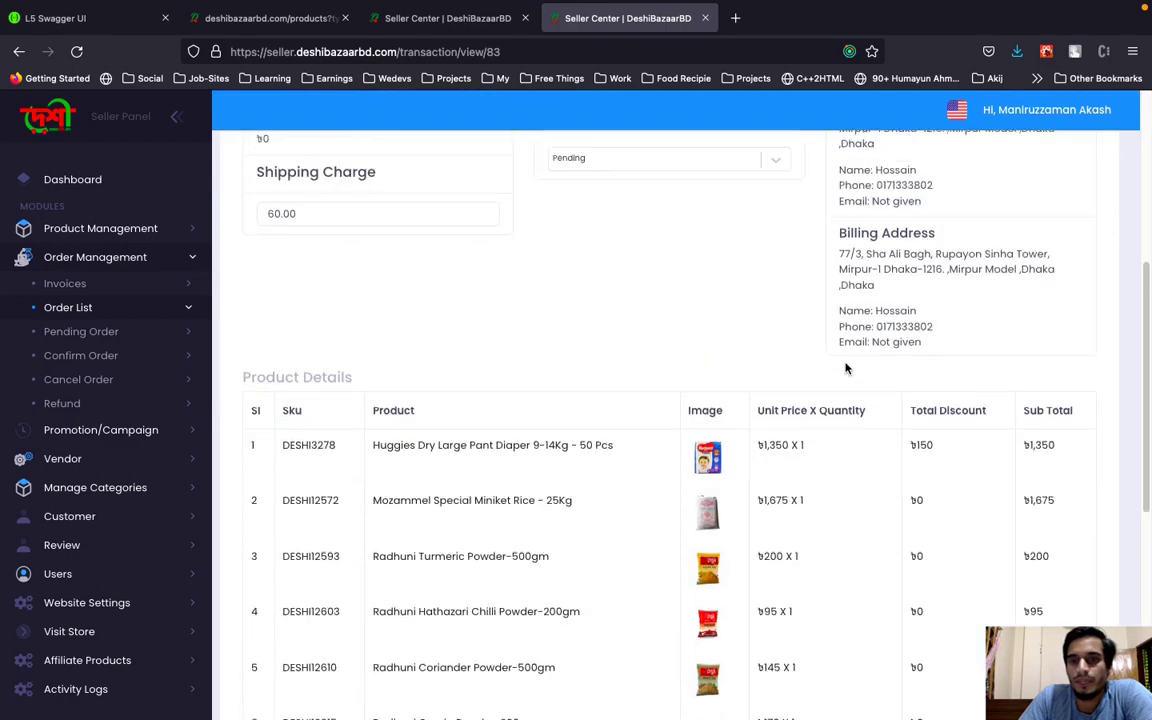
pyautogui.scroll(4, 848, 362)
pyautogui.scroll(1, 868, 280)
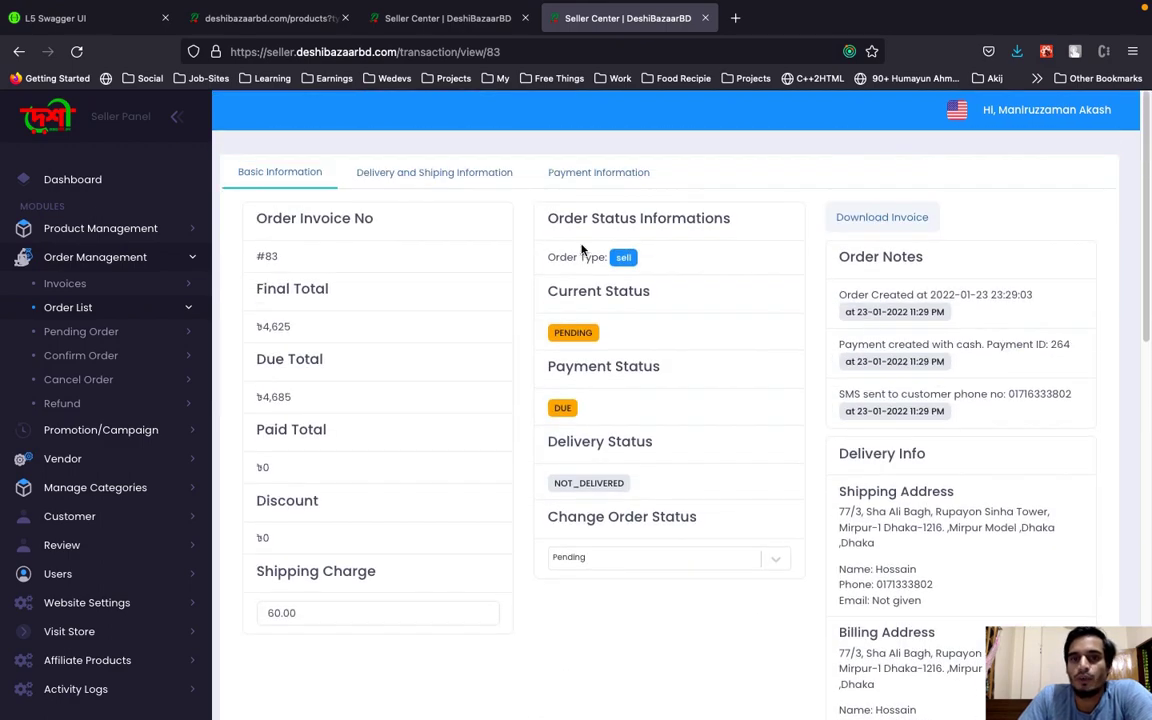
pyautogui.scroll(-5, 625, 470)
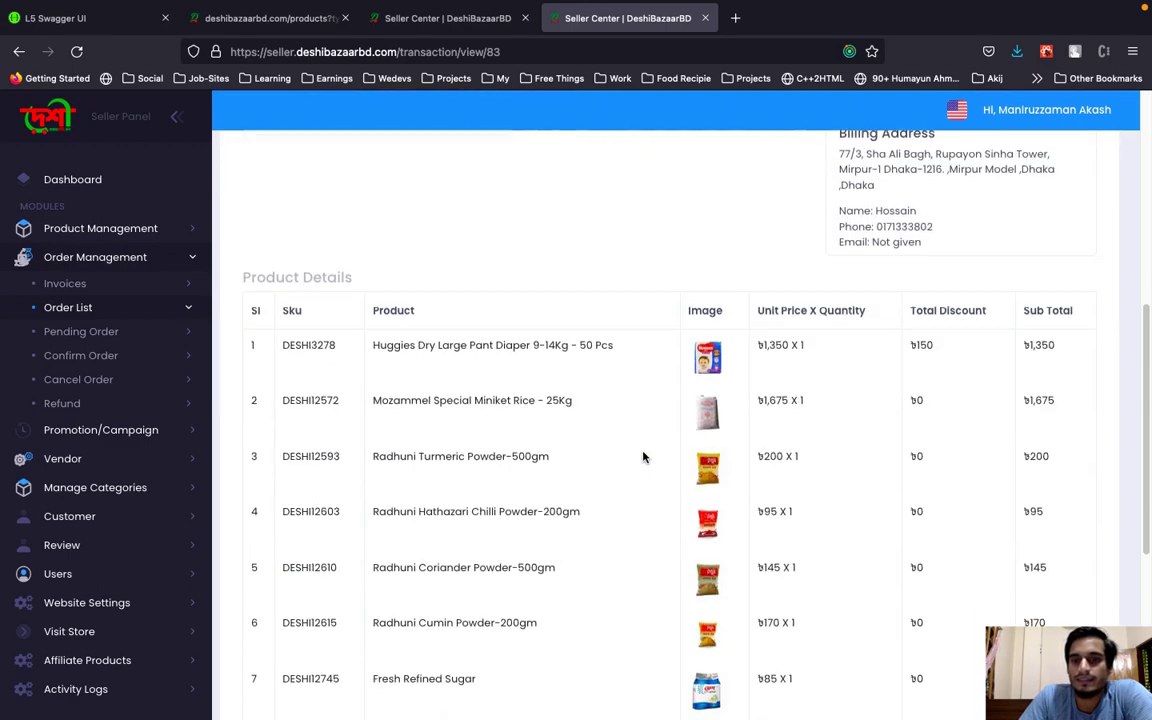
# Open the order's downloadable invoice, review its billing details and item lines, and close the invoice.
pyautogui.scroll(-4, 700, 445)
pyautogui.scroll(10, 700, 440)
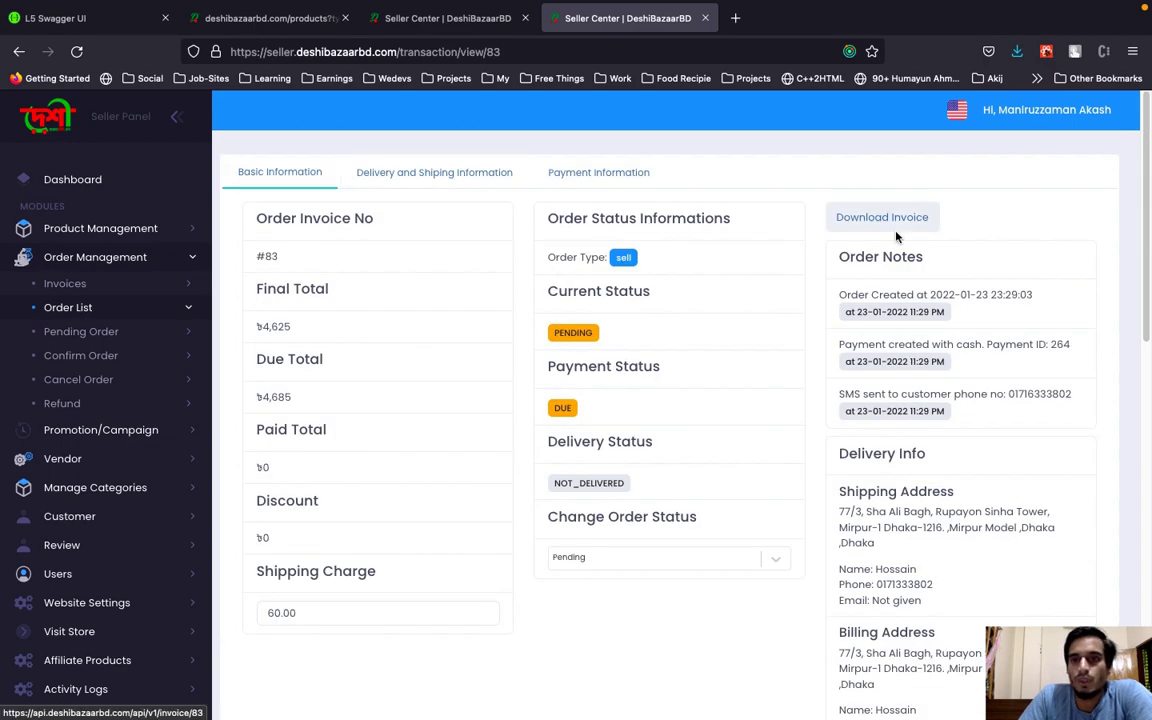
pyautogui.click(904, 230)
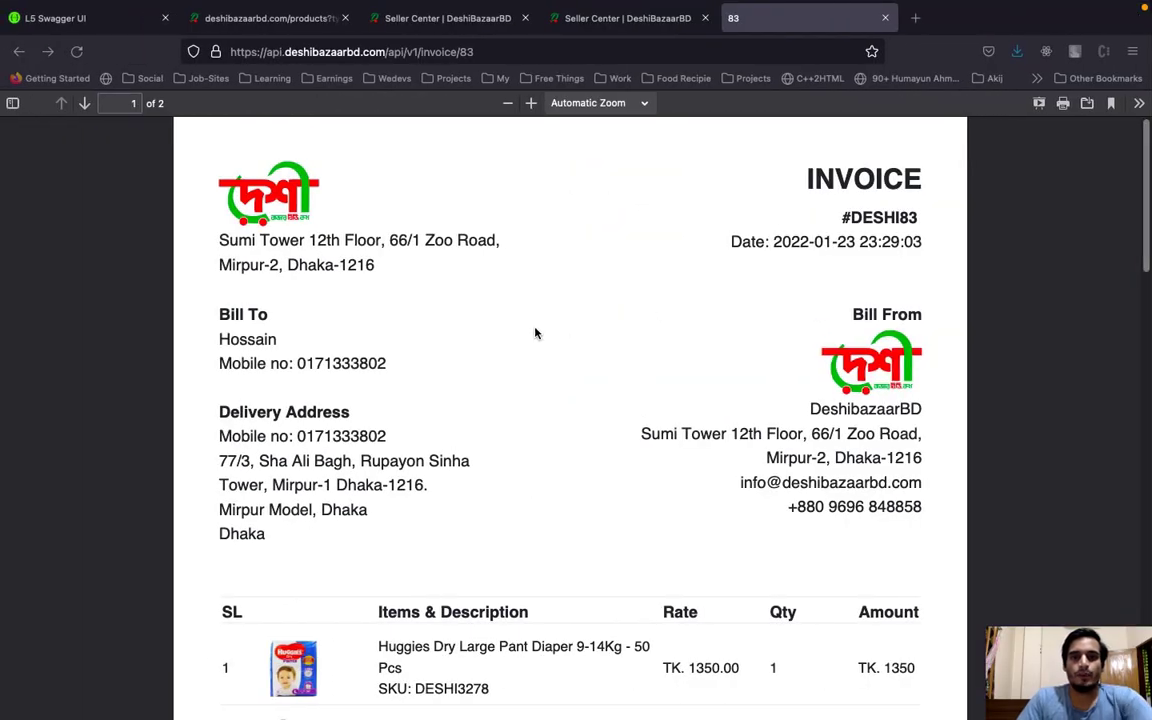
pyautogui.scroll(-10, 549, 420)
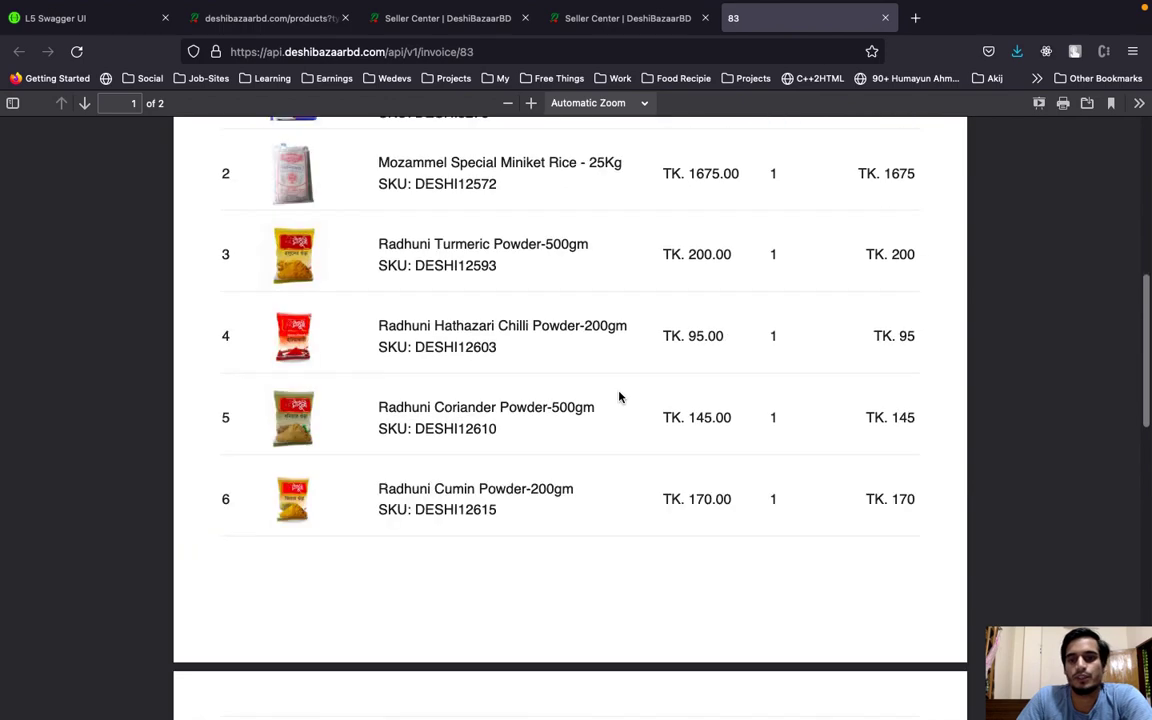
pyautogui.scroll(-3, 618, 396)
pyautogui.scroll(7, 618, 396)
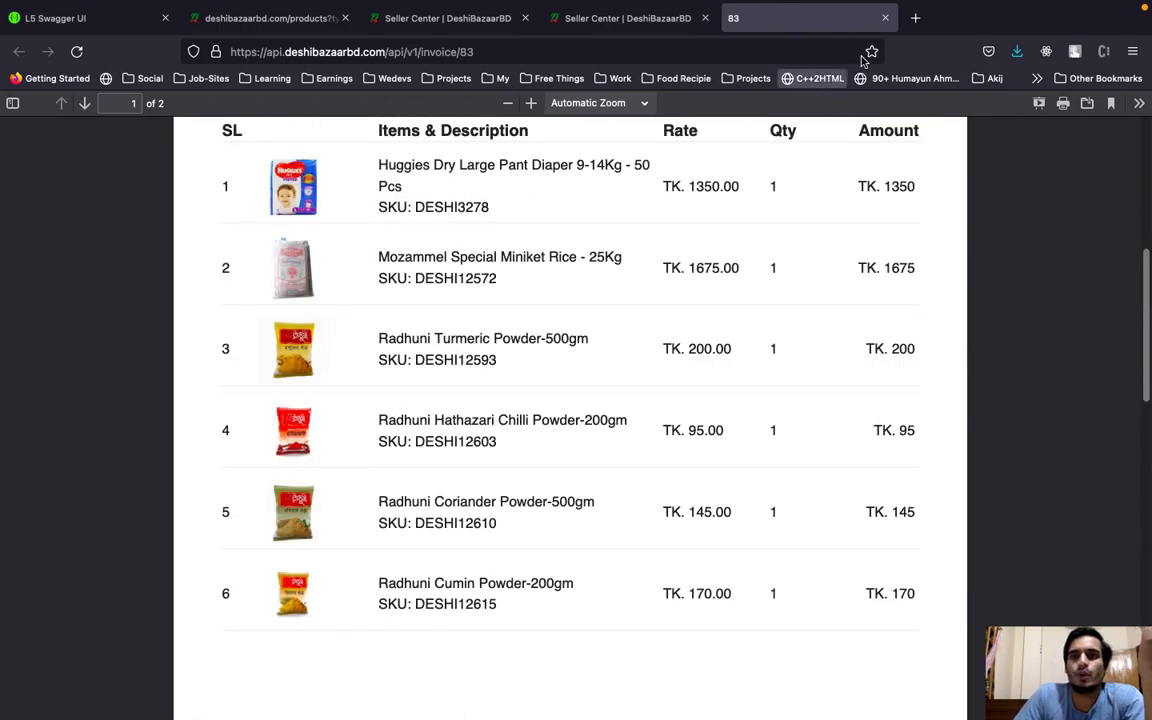
pyautogui.click(886, 19)
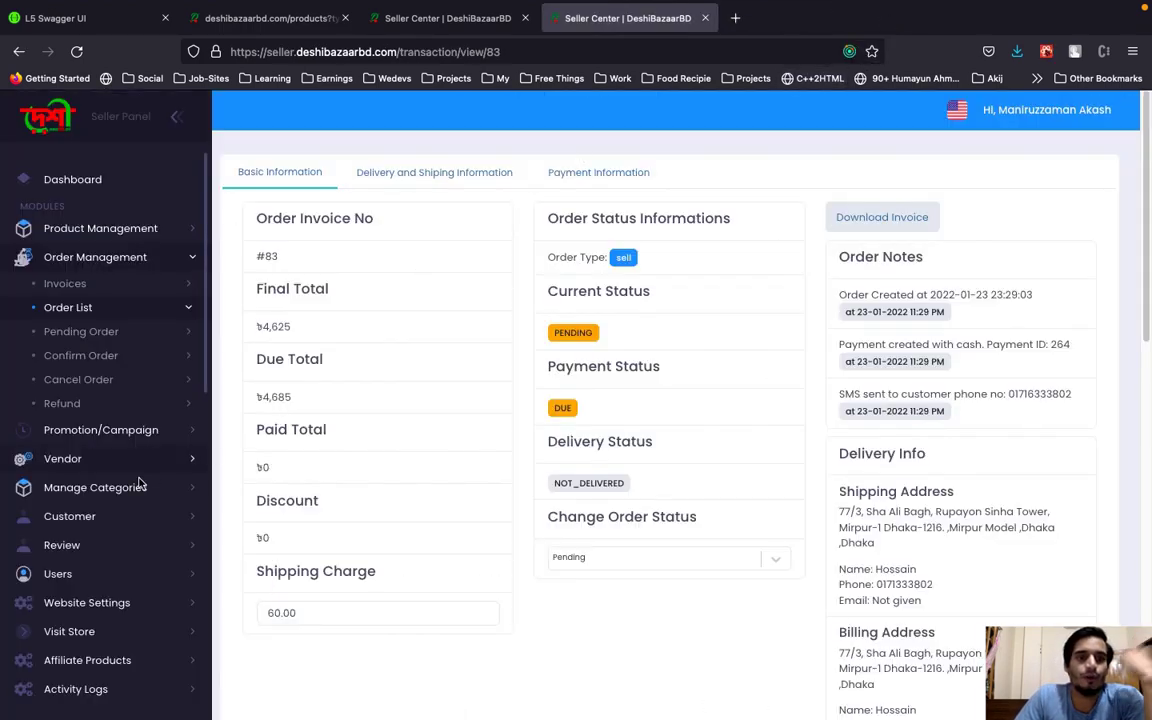
# Look through the options under the Vendor, Manage Categories, Customer and Review modules.
pyautogui.click(169, 459)
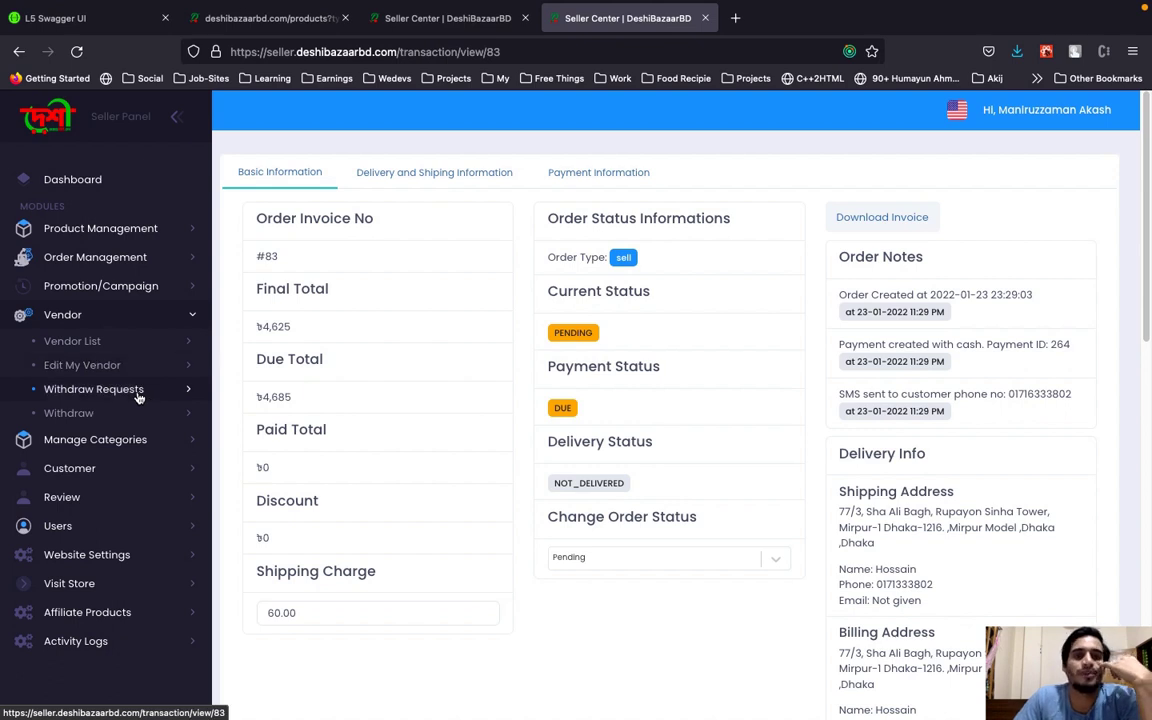
pyautogui.click(164, 445)
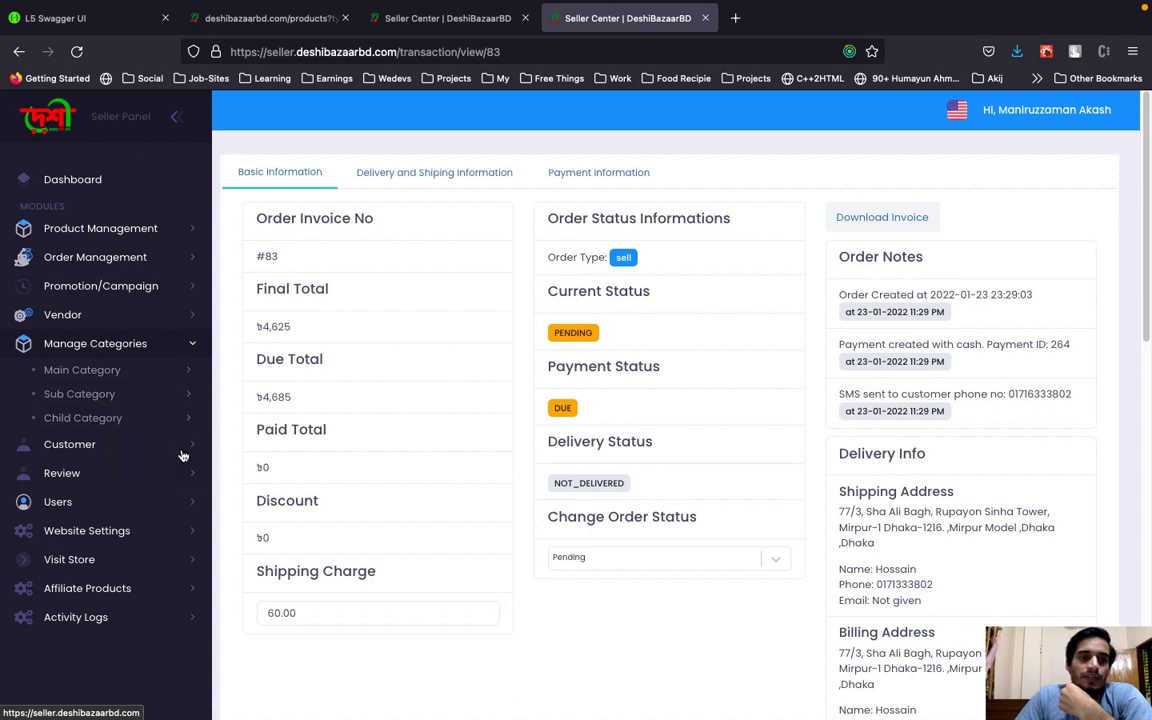
pyautogui.click(181, 448)
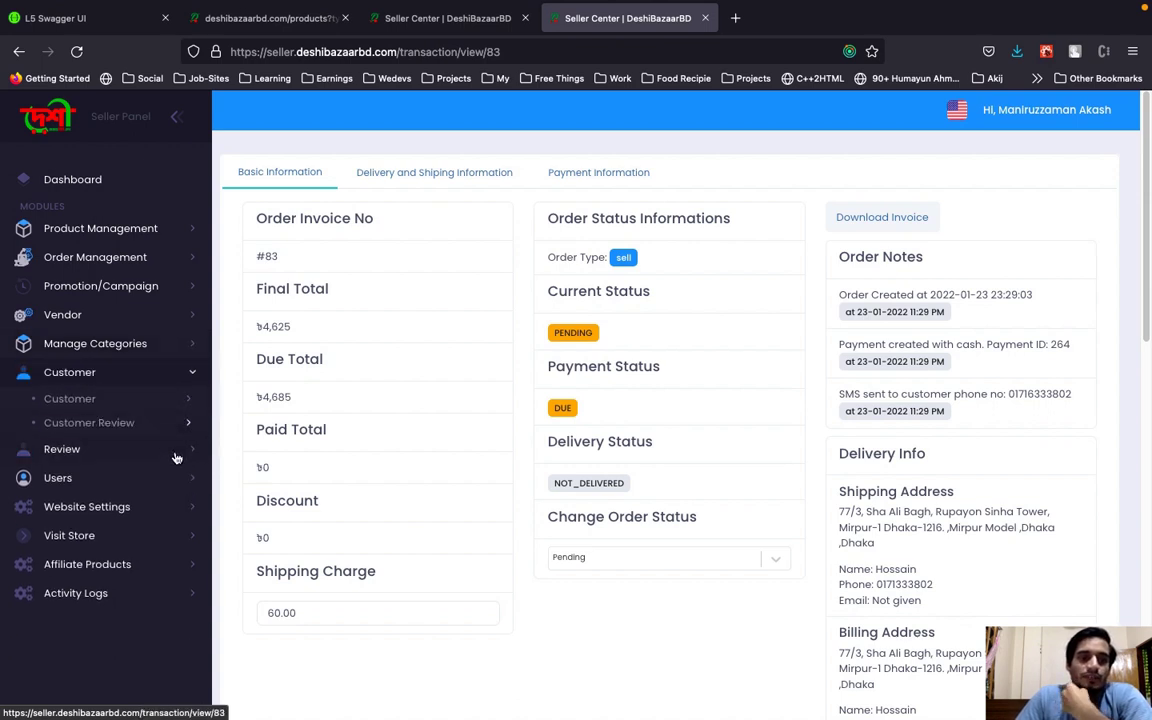
pyautogui.click(163, 452)
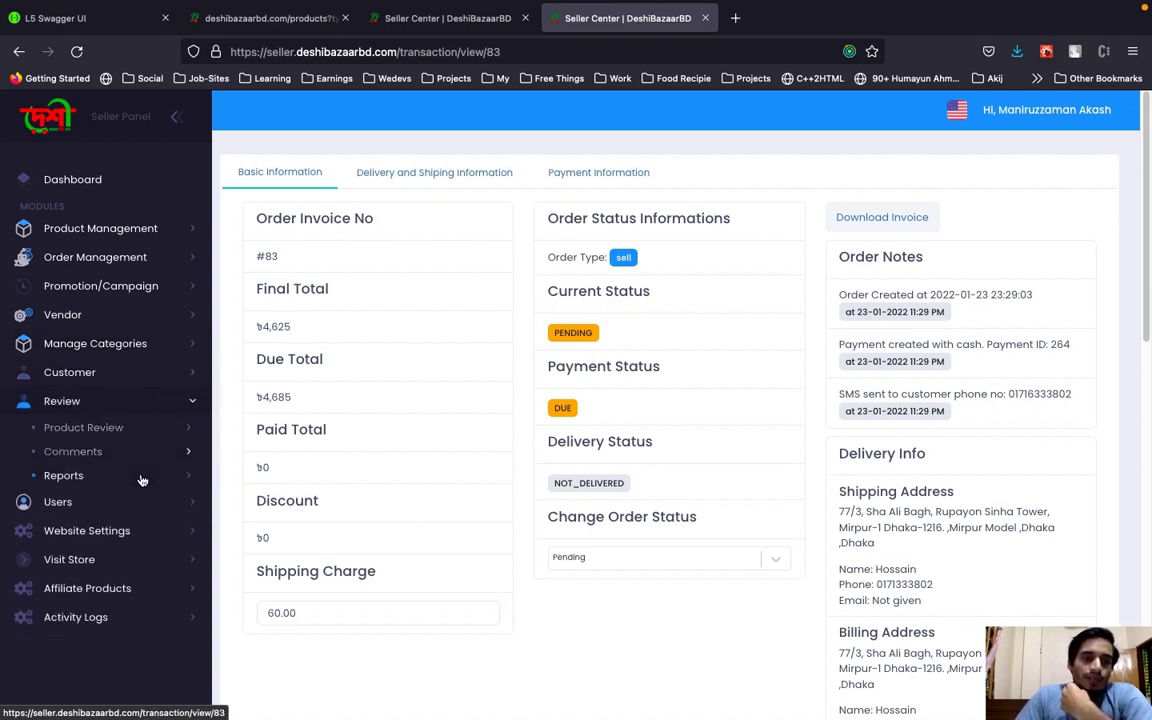
# View the User List and the Roles list with their permissions in the Users module.
pyautogui.click(162, 502)
pyautogui.click(89, 462)
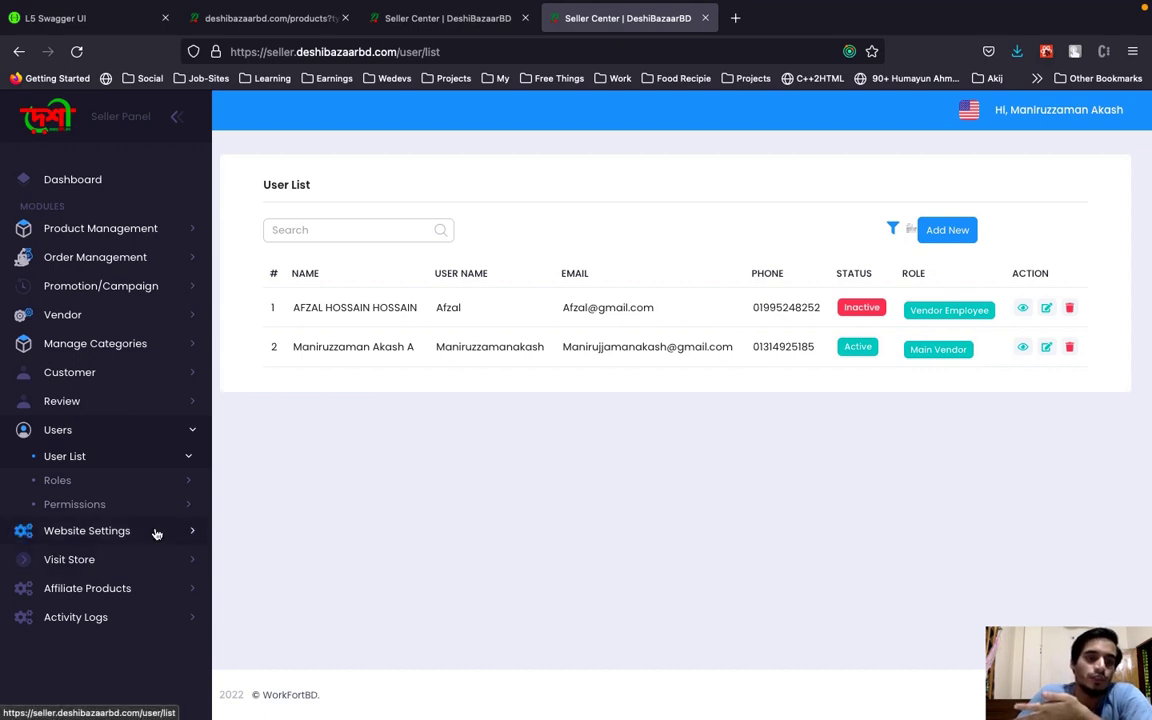
pyautogui.click(96, 484)
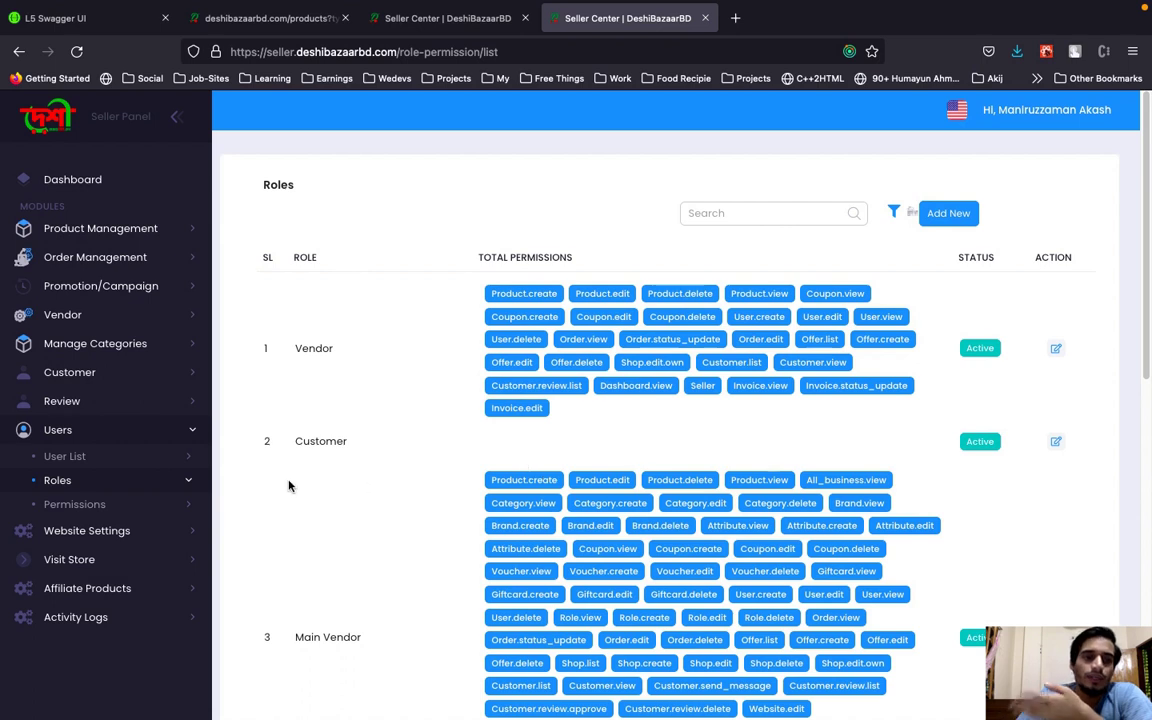
# Look through the Website Settings module, visiting Website Info, Slider, Gallery/Images and Video.
pyautogui.click(129, 531)
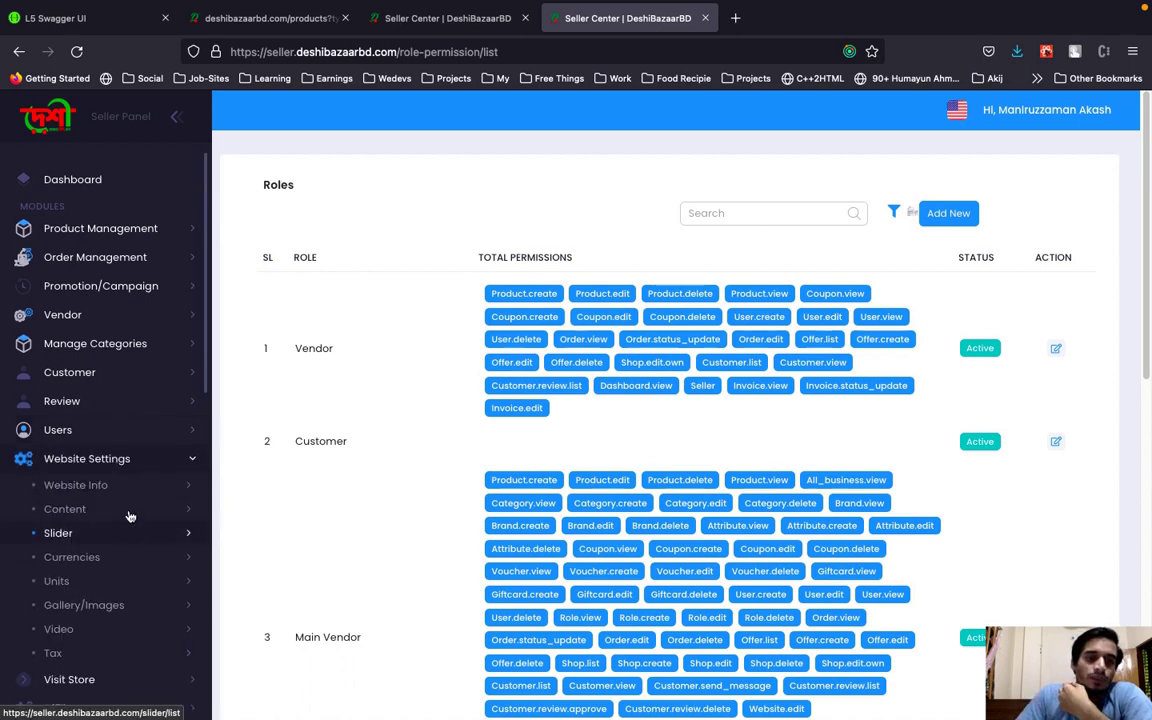
pyautogui.click(100, 486)
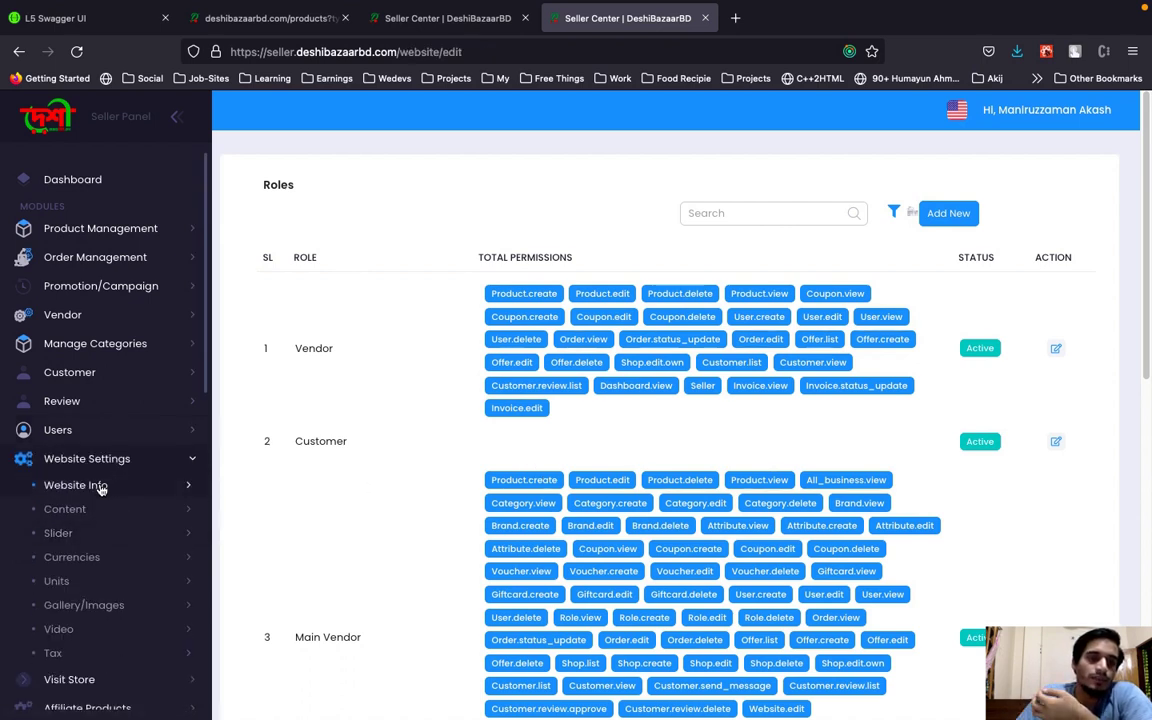
pyautogui.click(88, 540)
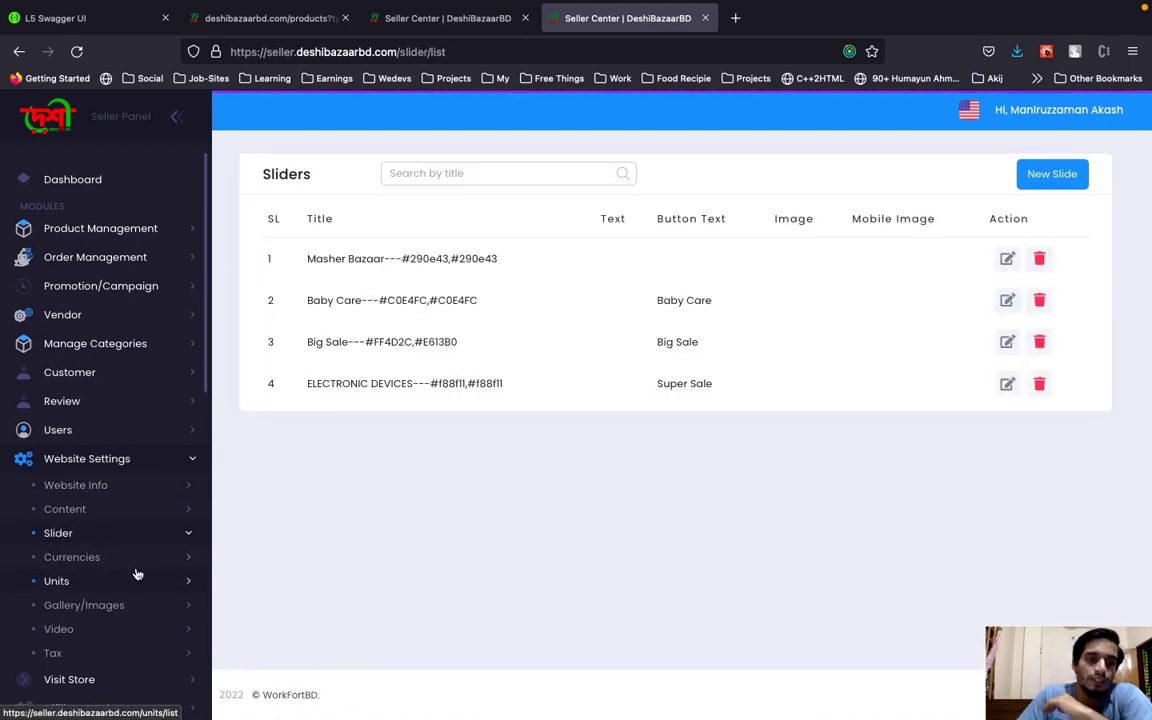
pyautogui.scroll(-2, 132, 565)
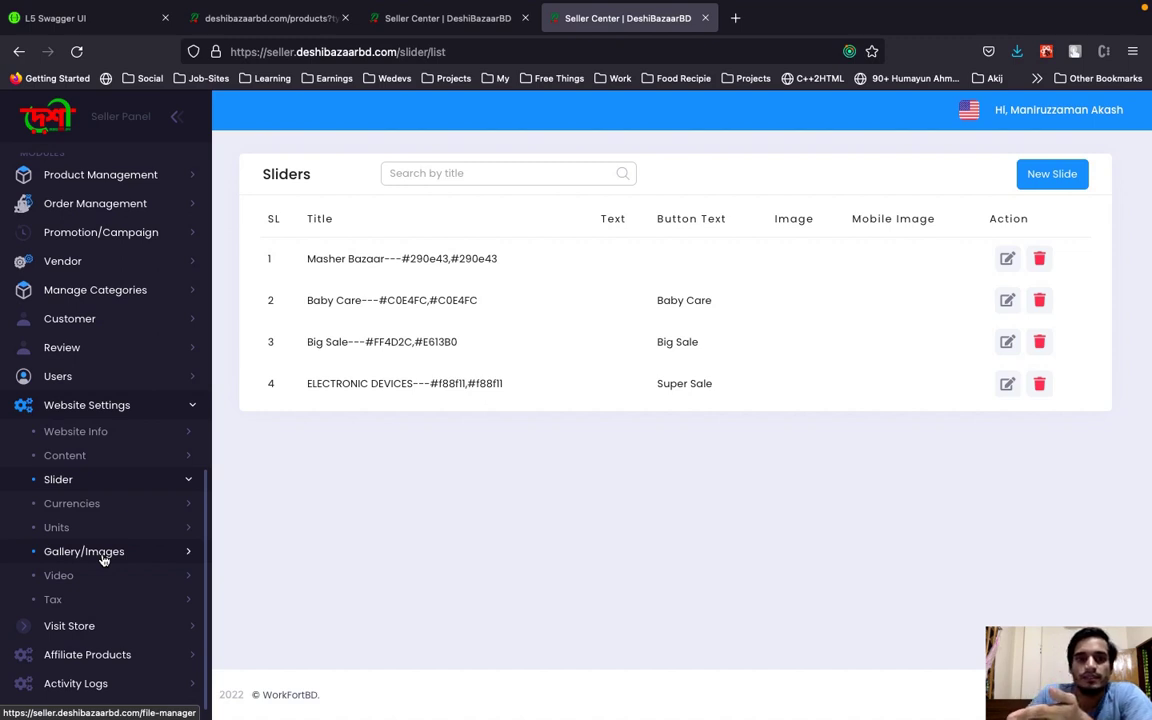
pyautogui.click(99, 556)
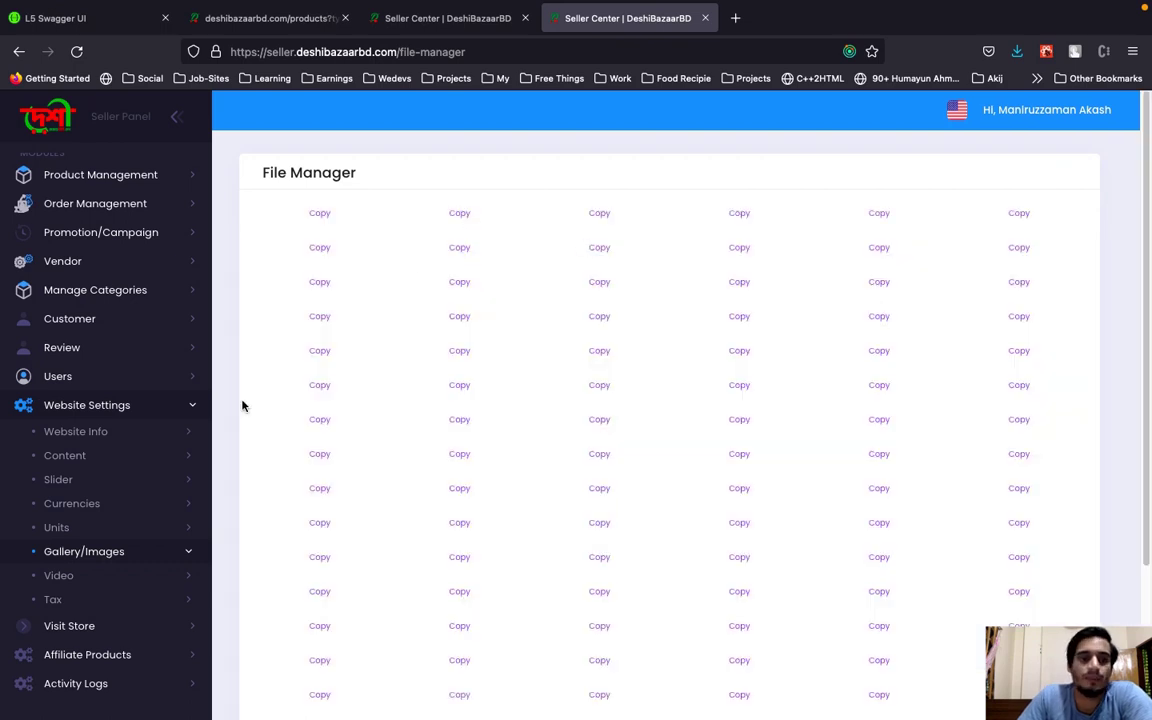
pyautogui.click(160, 578)
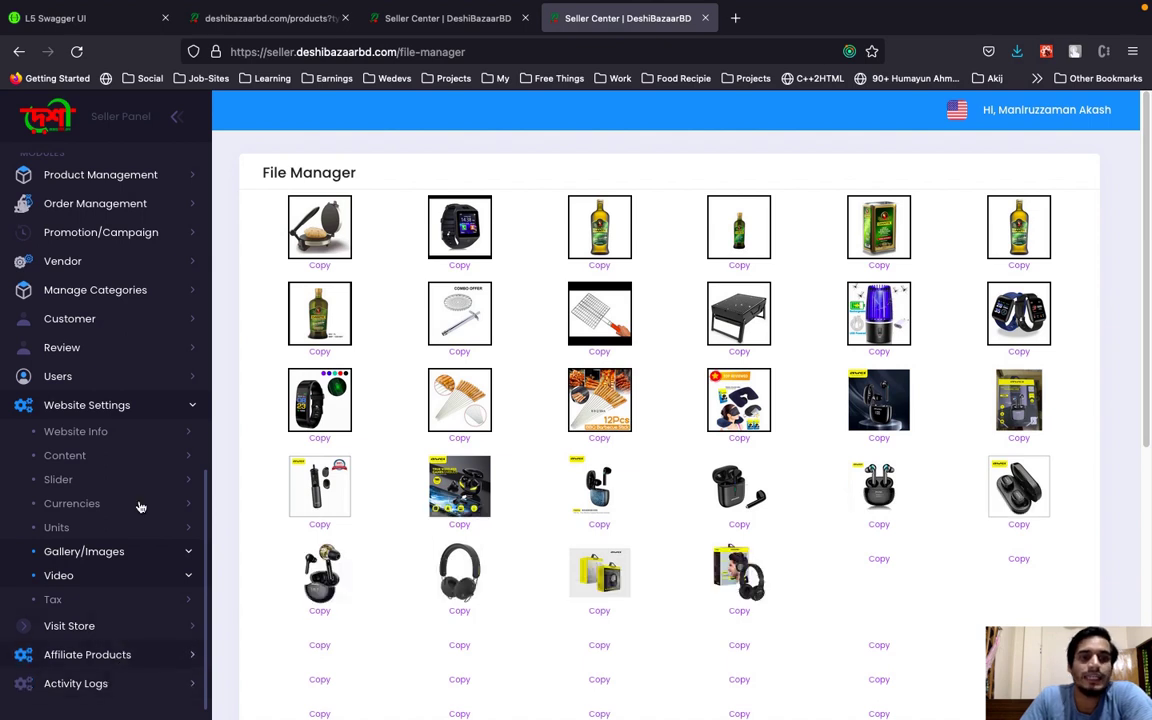
# Return to the seller Dashboard and look over its order, sales and revenue summary cards.
pyautogui.scroll(2, 157, 447)
pyautogui.scroll(1, 157, 447)
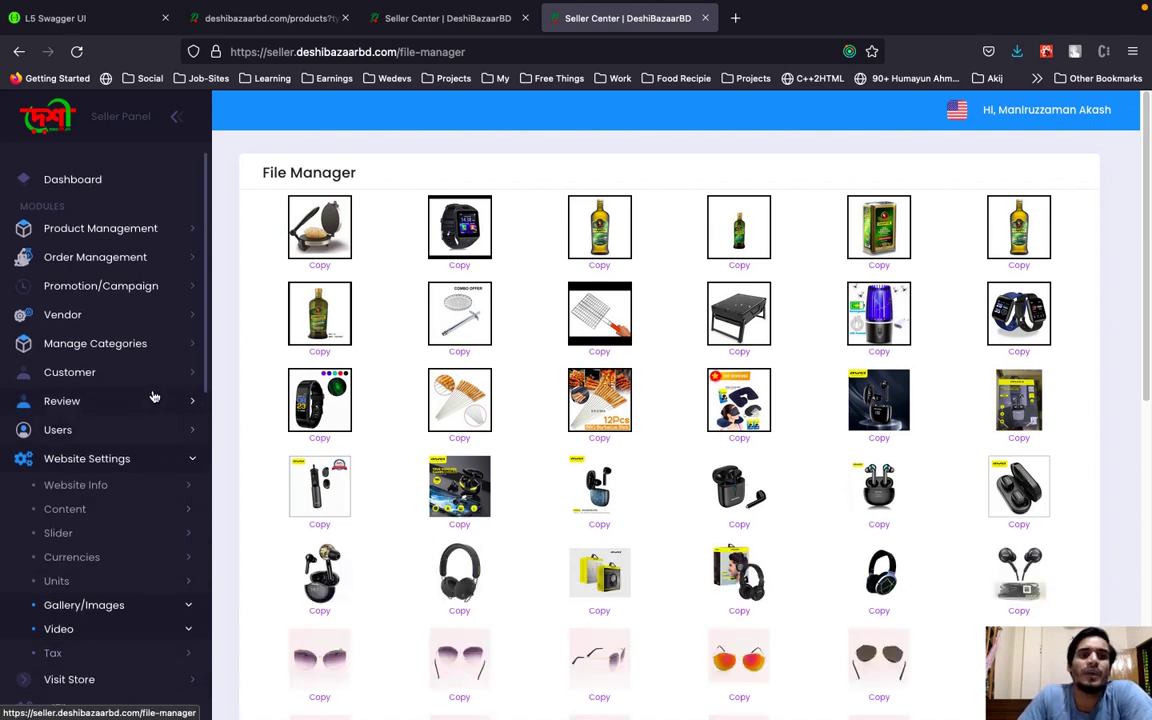
pyautogui.click(88, 182)
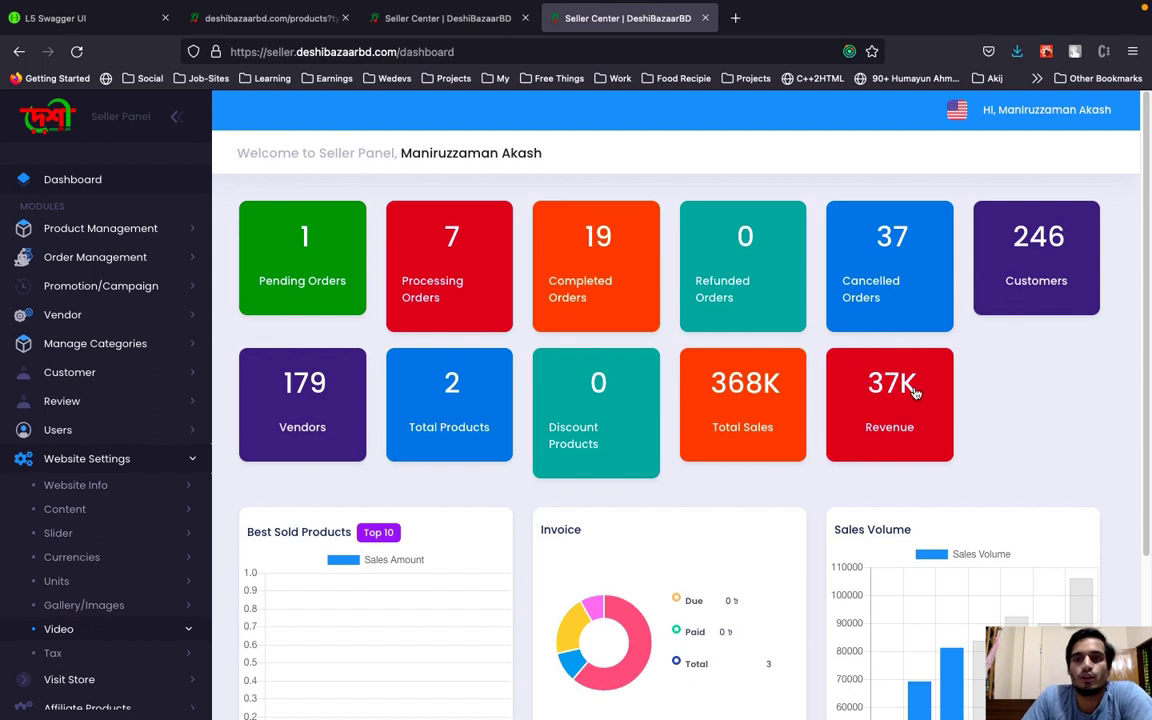
# Start a new product offer under Promotion/Campaign and set what the offer is for to Multiple SKU(csv).
pyautogui.click(75, 314)
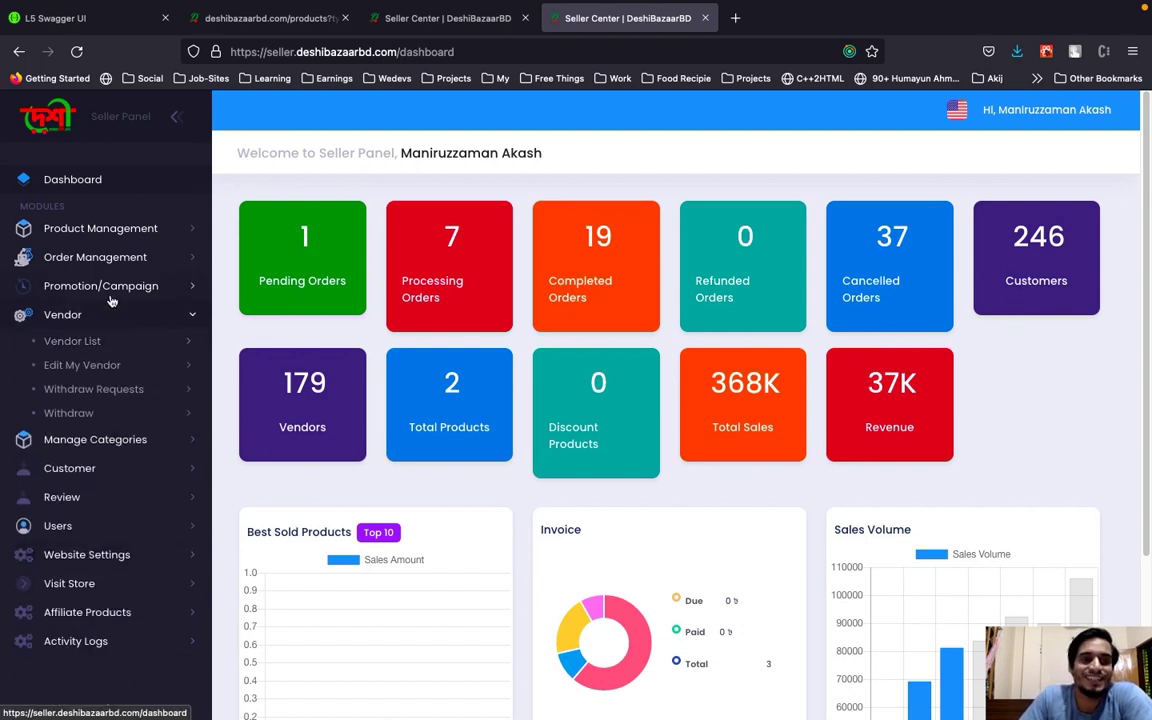
pyautogui.click(113, 288)
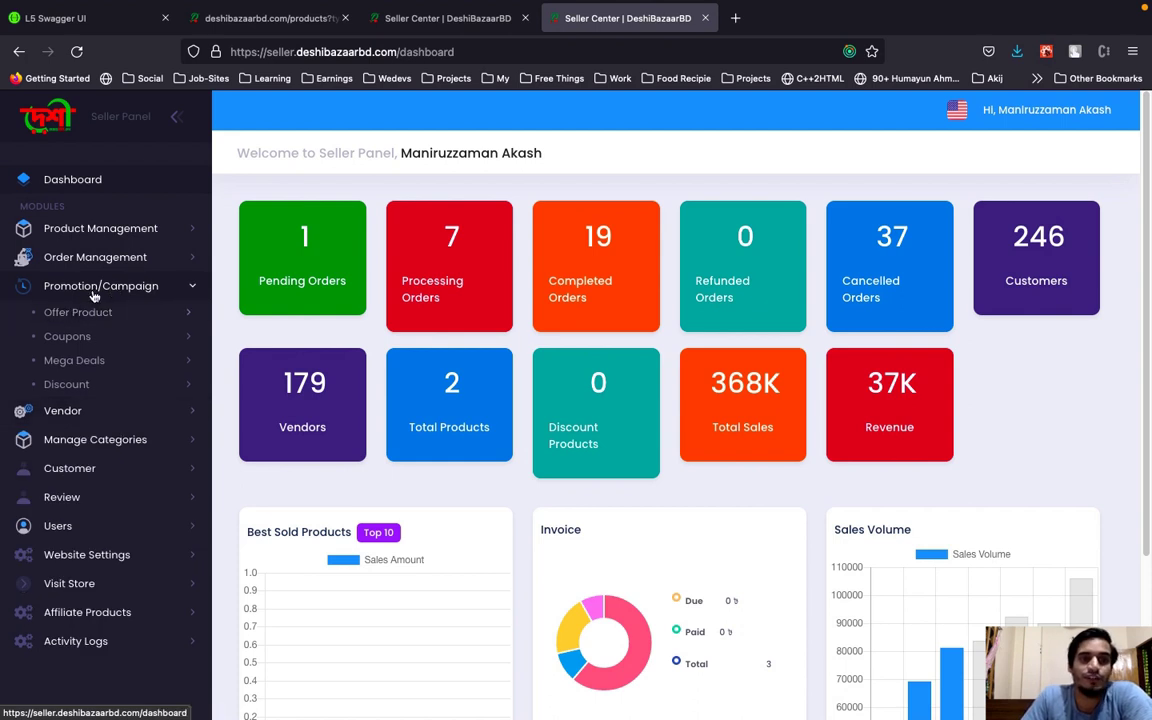
pyautogui.click(80, 314)
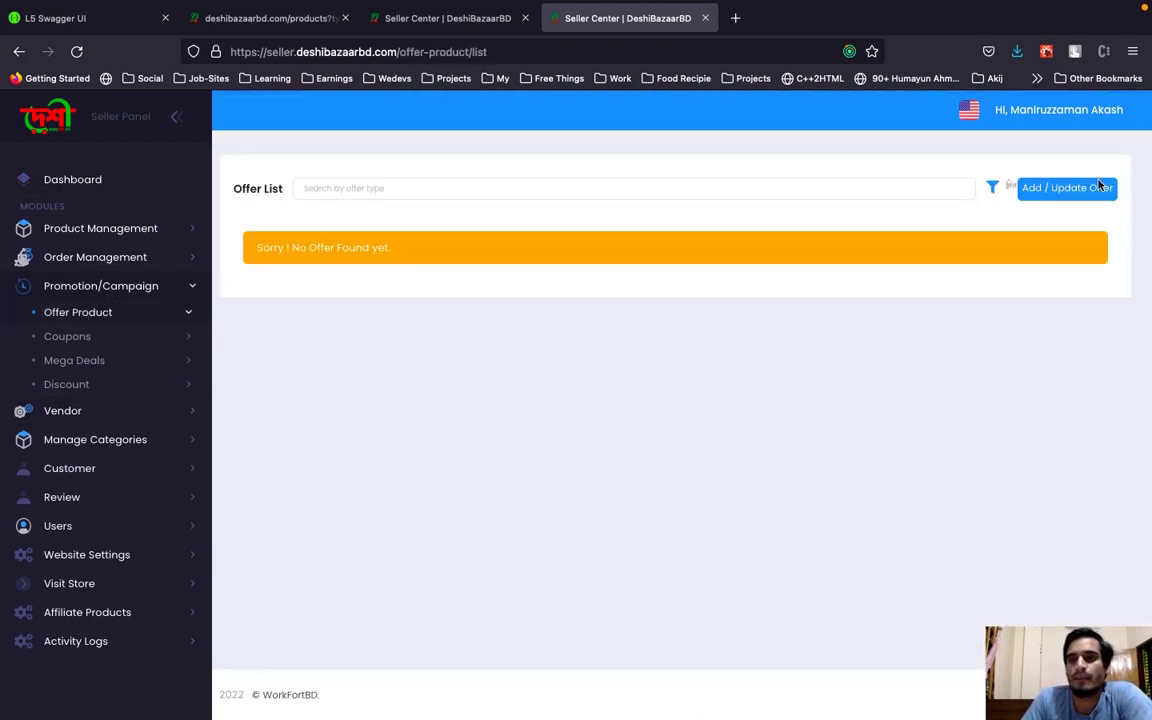
pyautogui.click(1074, 188)
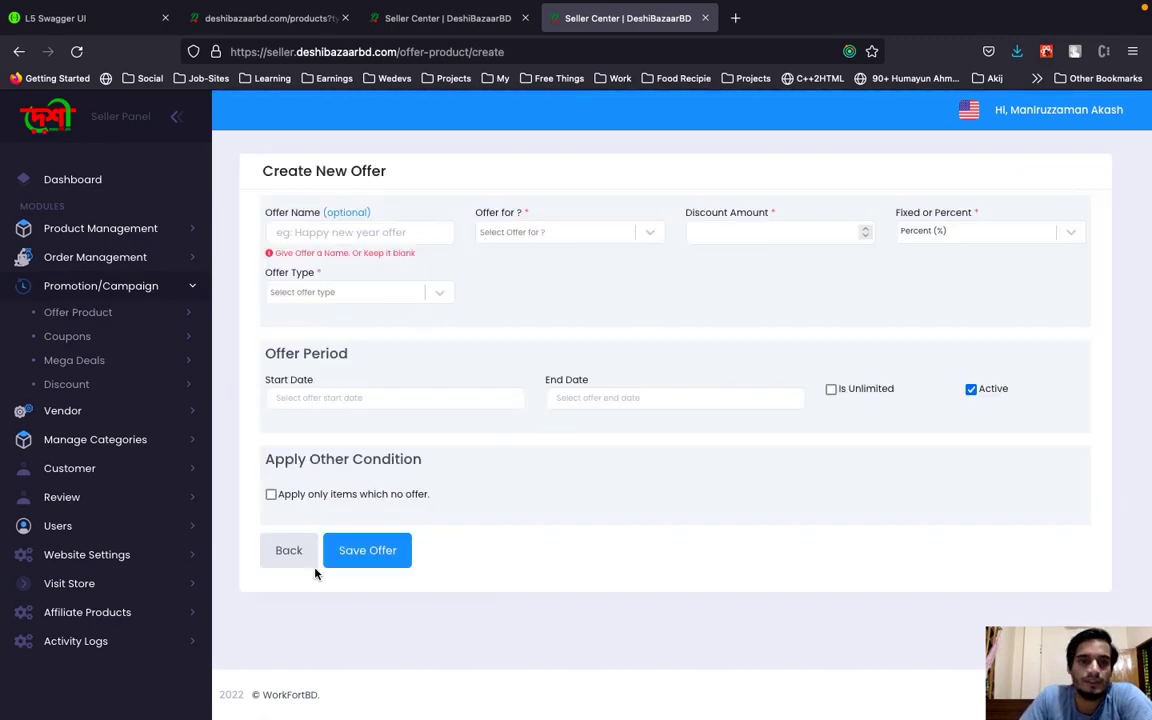
pyautogui.click(556, 233)
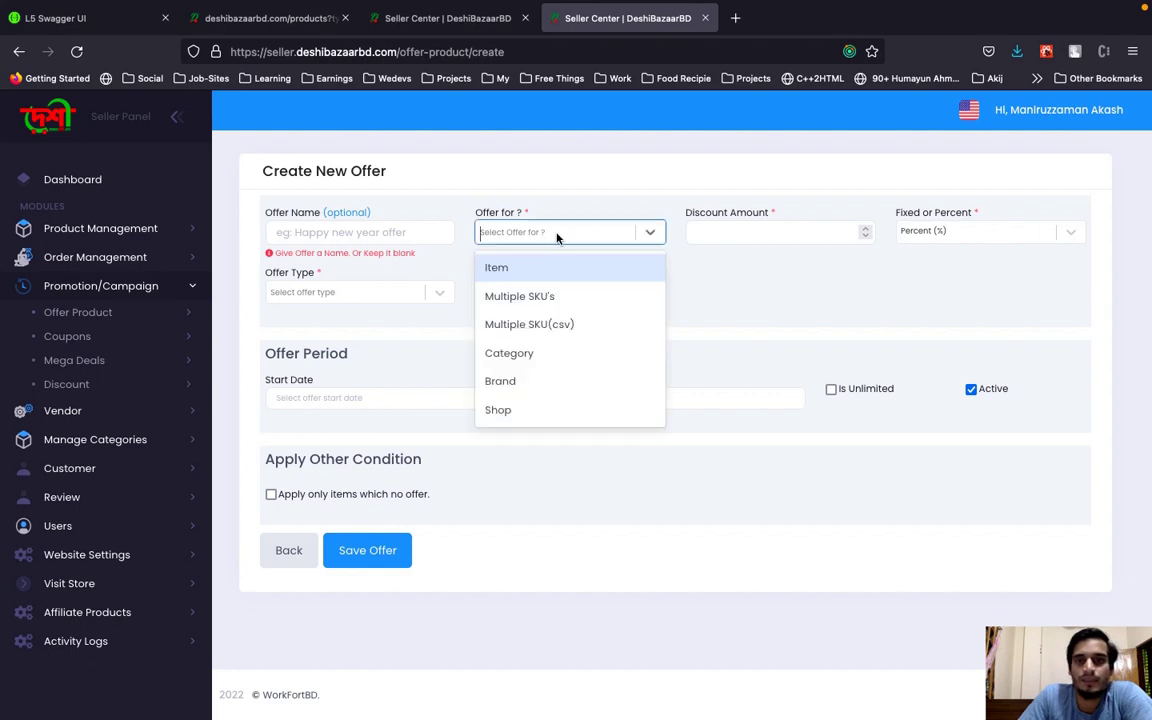
pyautogui.click(542, 325)
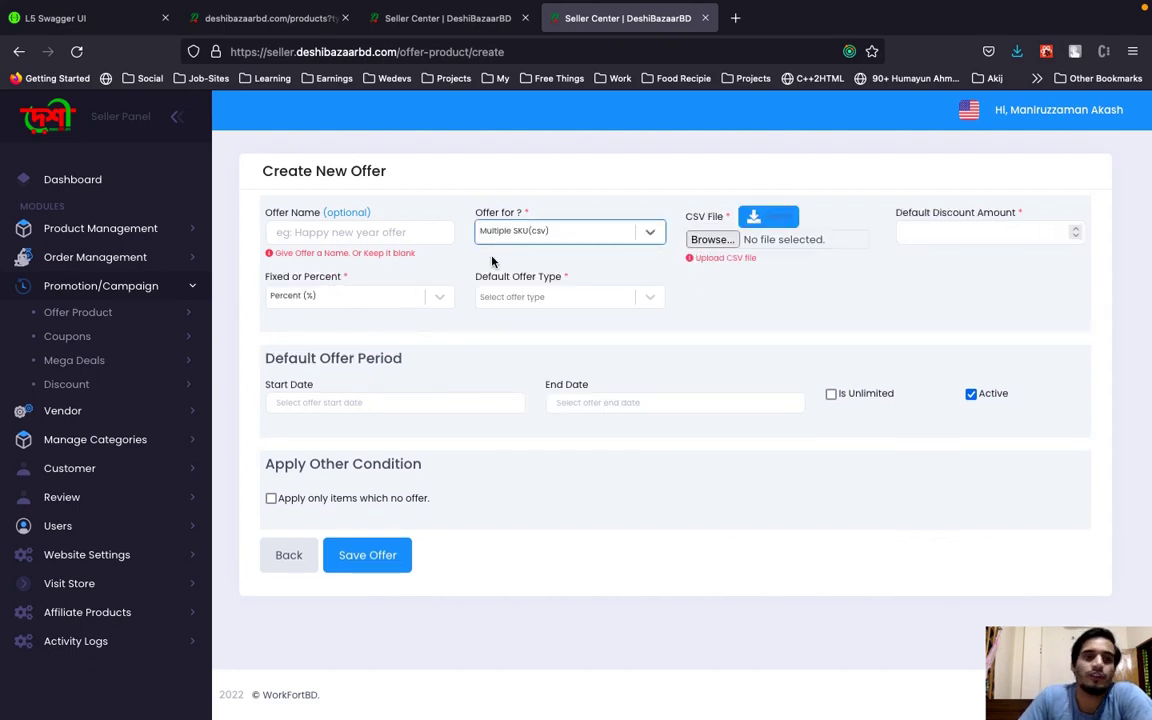
# View the Product List and examine the Product Bulk upload page with its file column instructions.
pyautogui.click(138, 228)
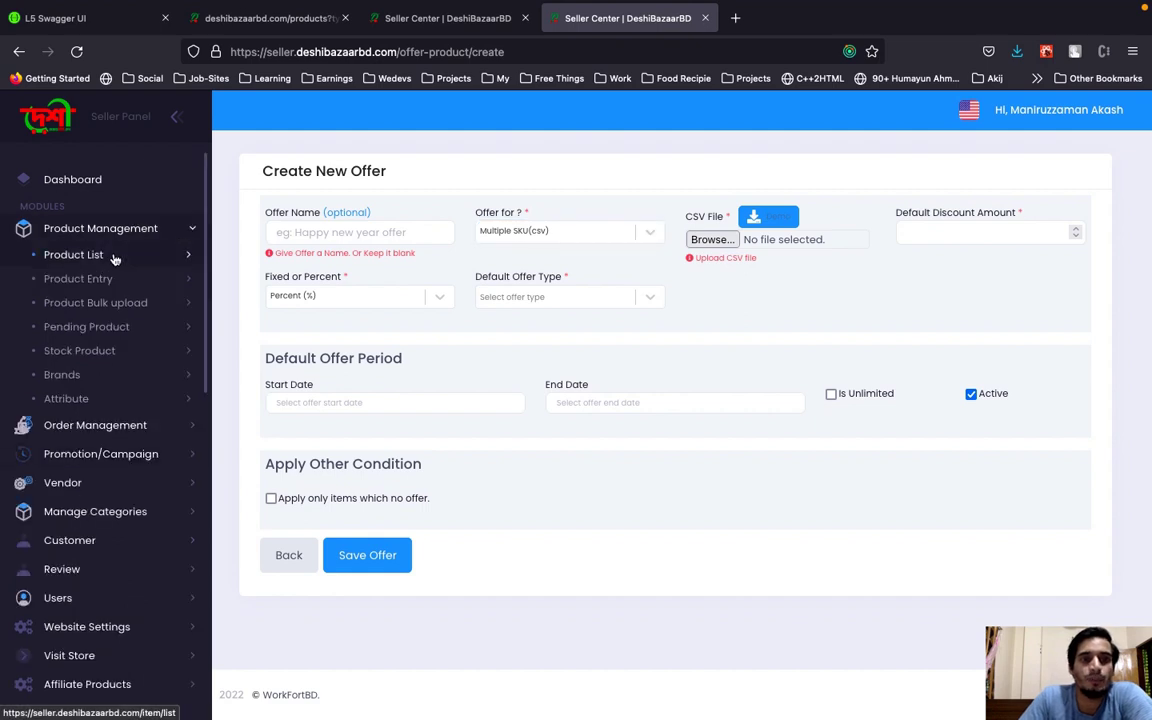
pyautogui.click(114, 257)
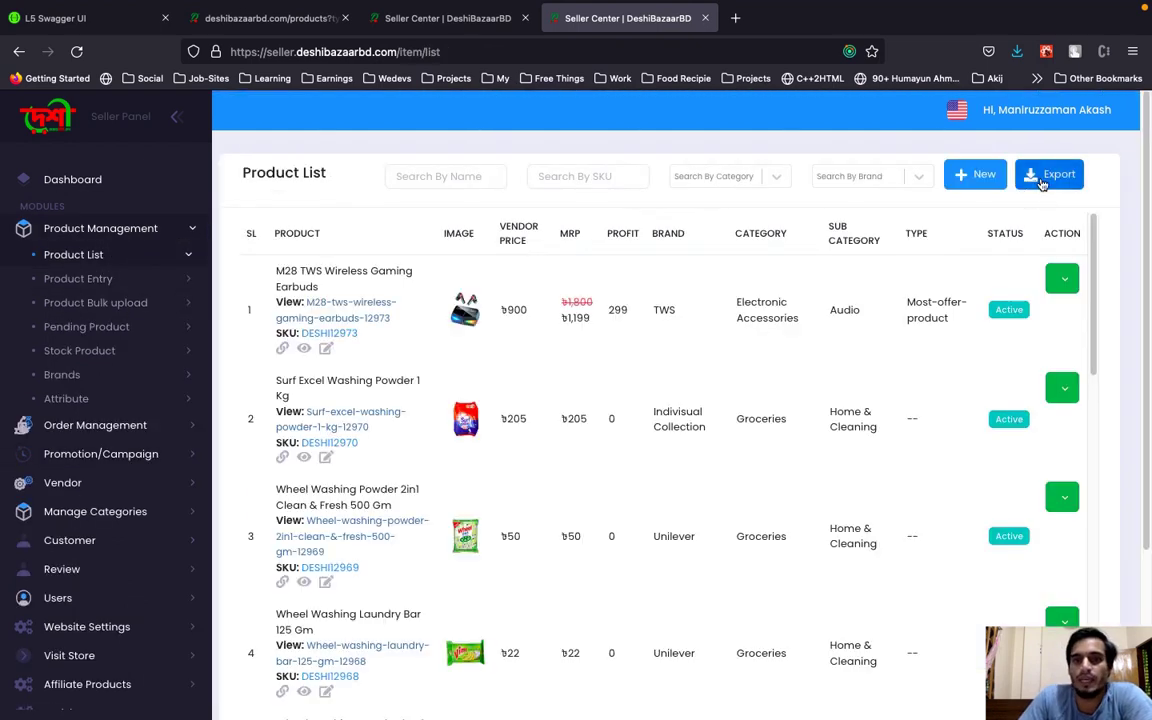
pyautogui.click(1005, 192)
pyautogui.click(98, 301)
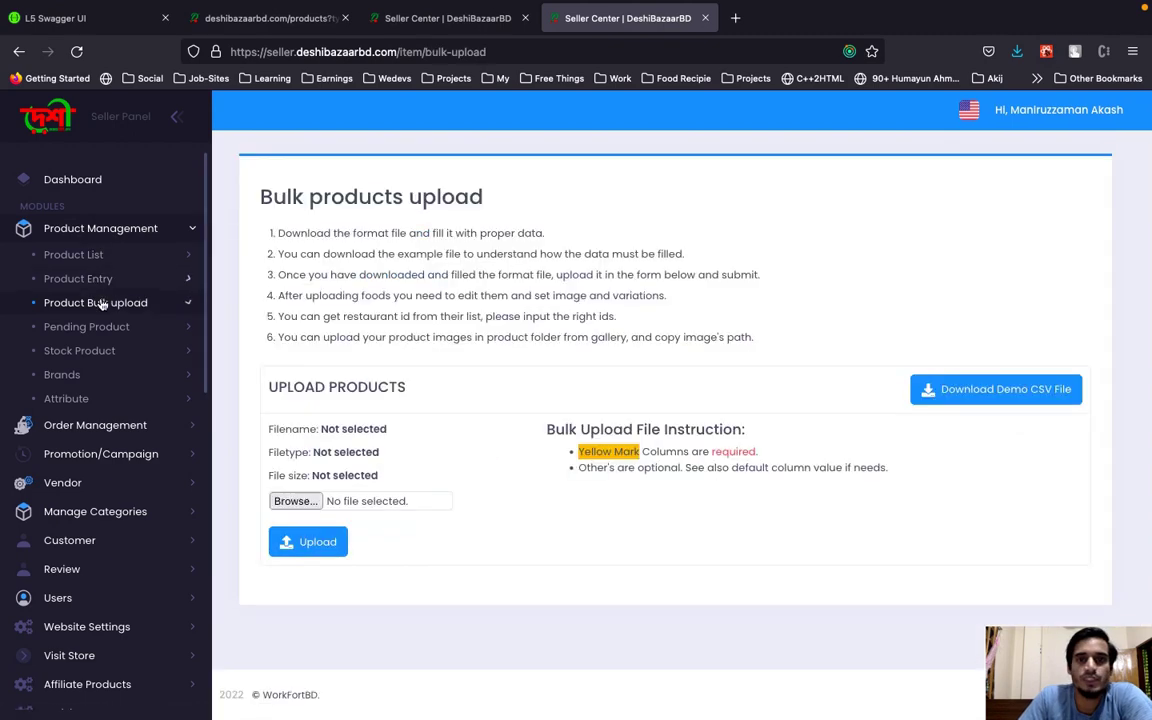
pyautogui.scroll(-4, 609, 468)
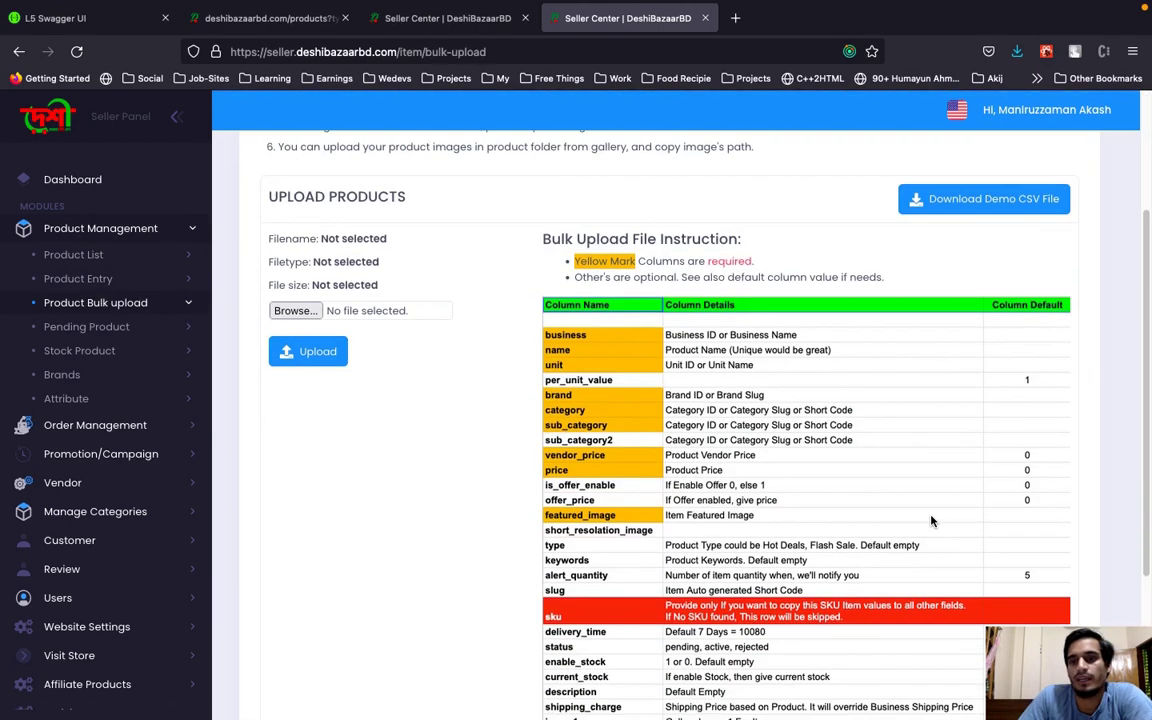
pyautogui.scroll(4, 609, 468)
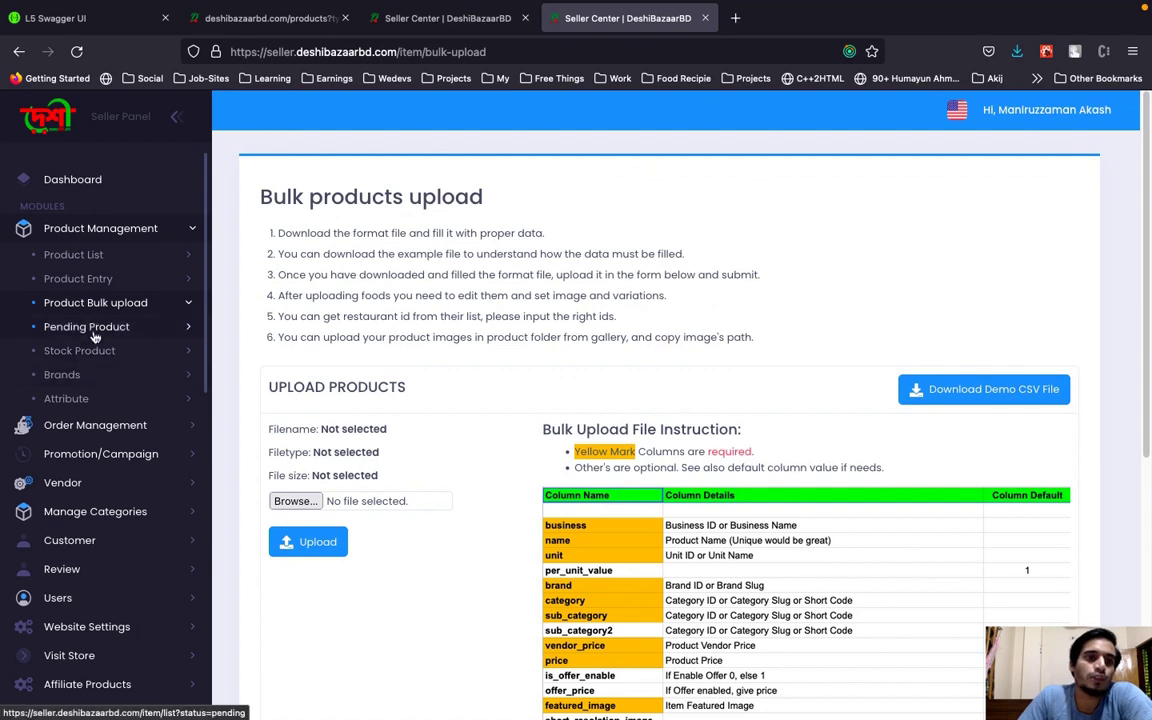
# Return to the Product List and look at the choices in its category filter.
pyautogui.click(75, 252)
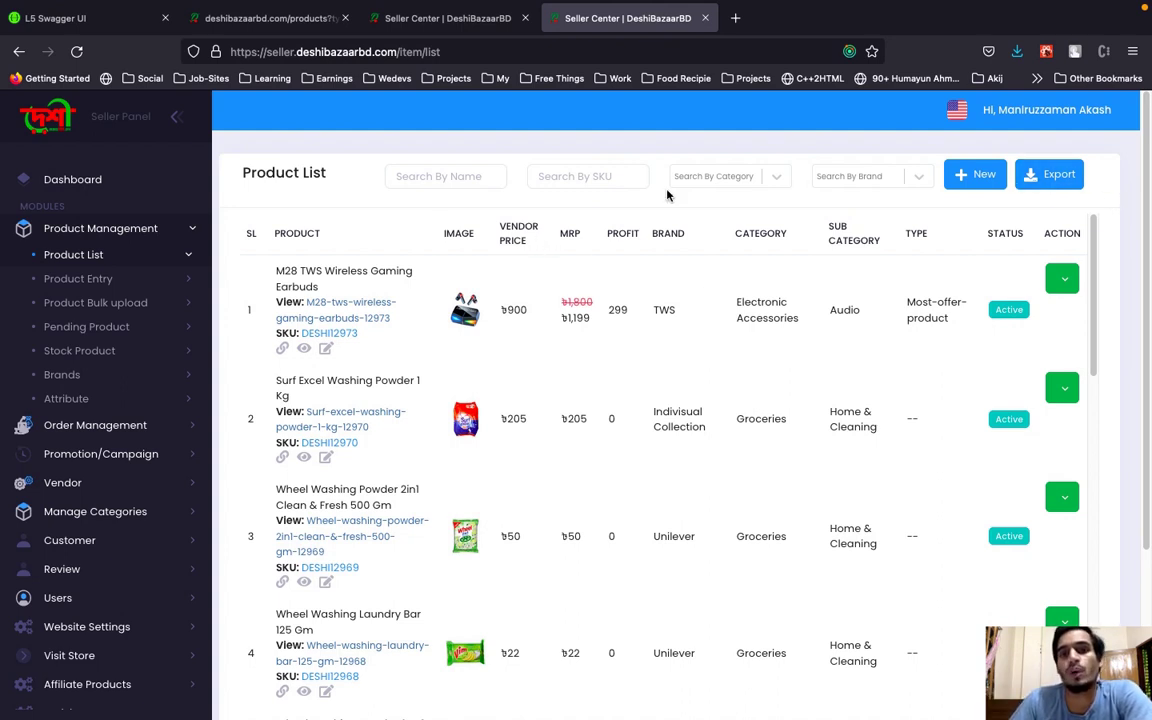
pyautogui.click(716, 178)
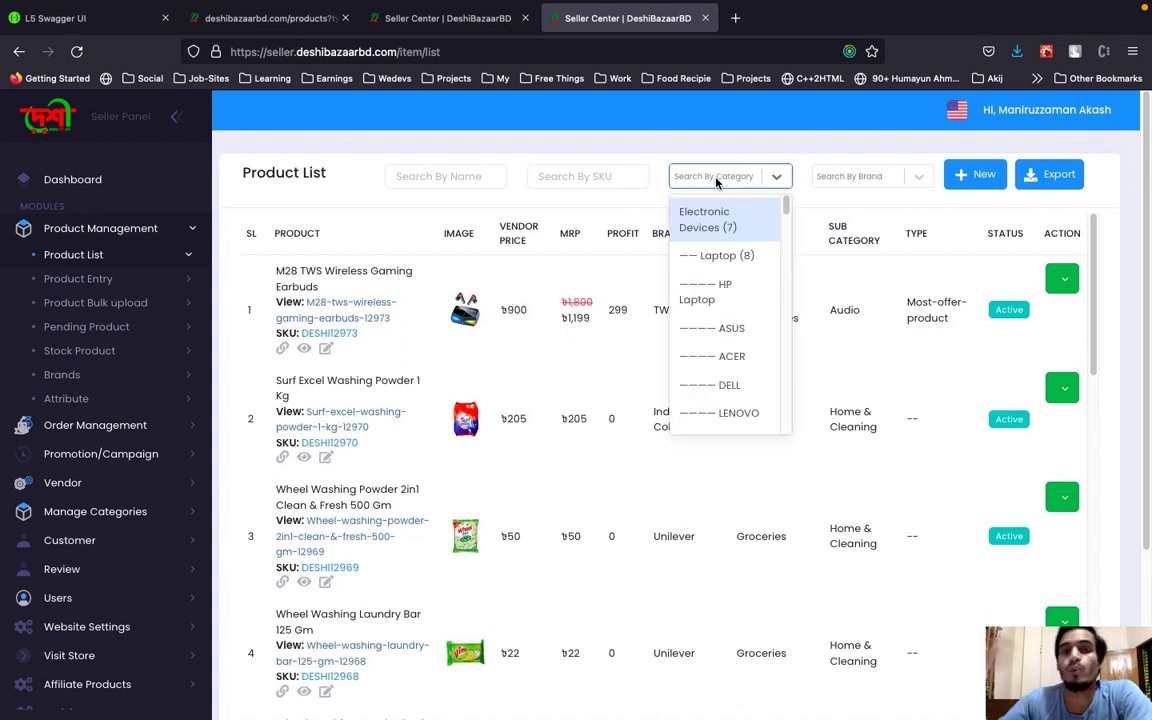
pyautogui.click(583, 152)
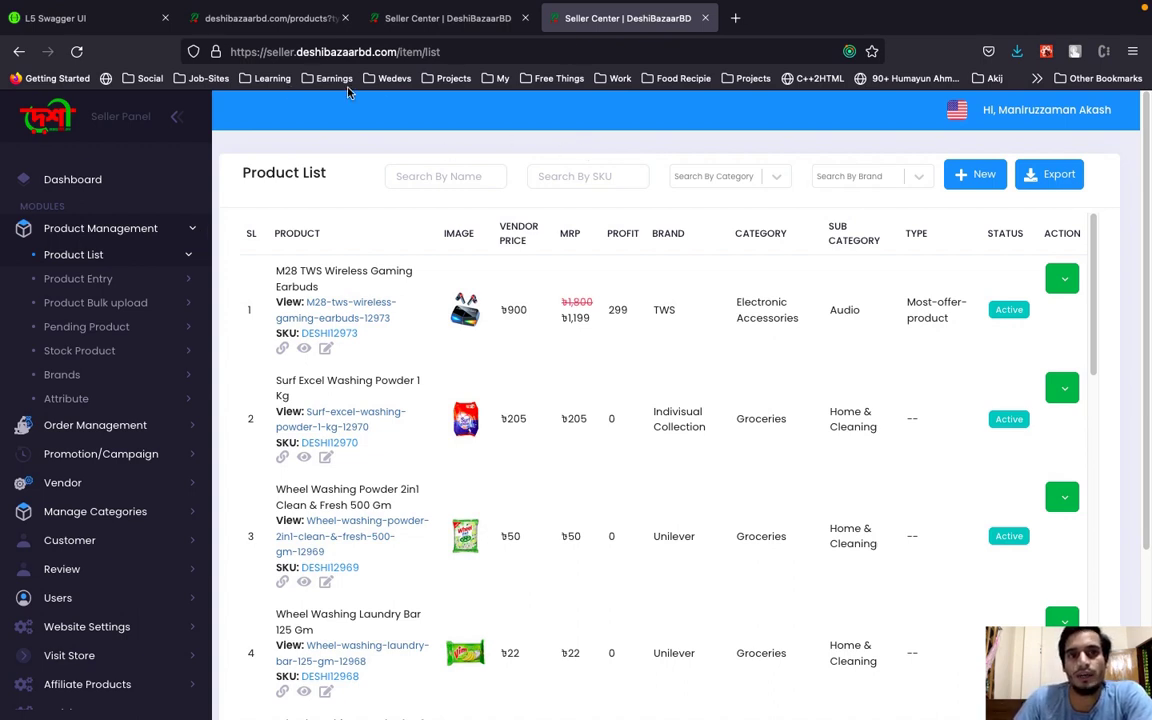
# Glance over the remaining Seller Center modules and switch to the seller registration page.
pyautogui.scroll(-1, 100, 326)
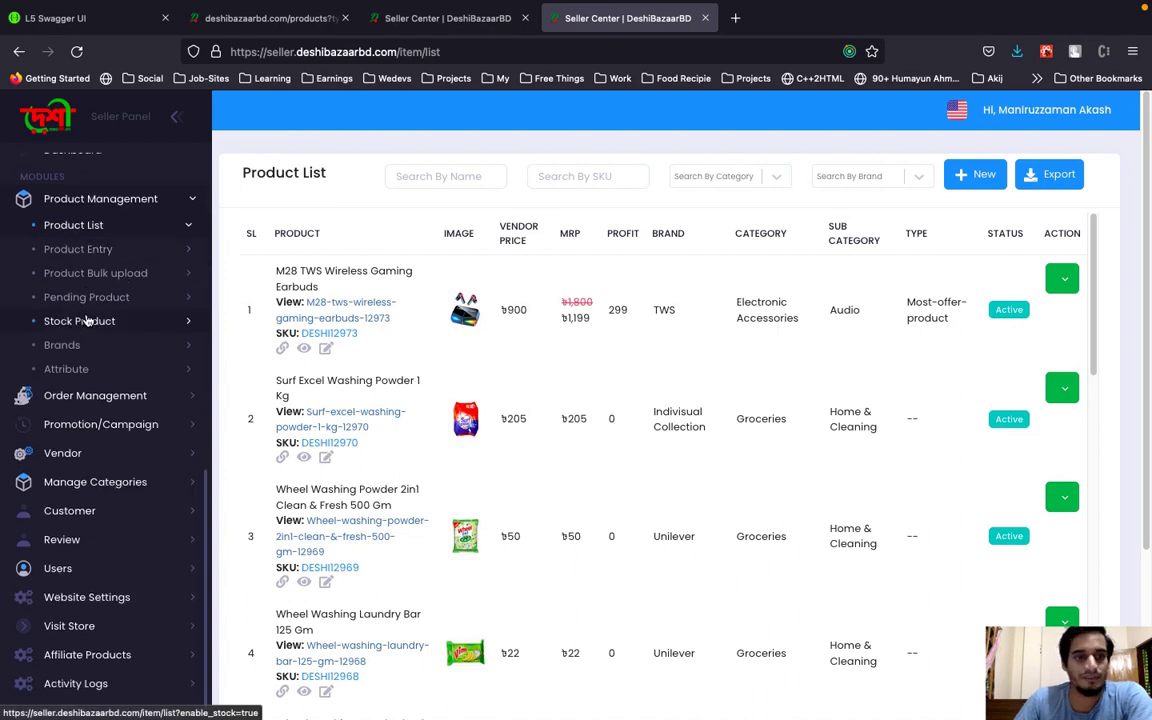
pyautogui.scroll(1, 60, 404)
pyautogui.click(390, 18)
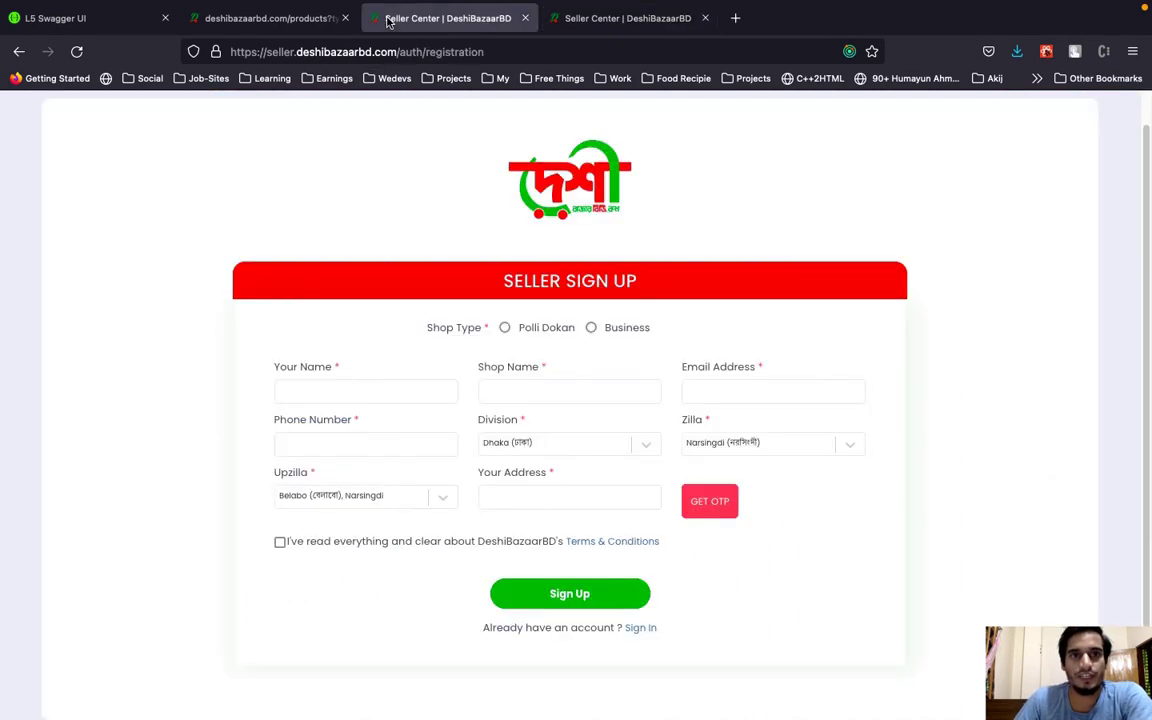
# Switch to the Swagger UI page with the Ecommerce API Documentation and examine its available authorizations and endpoint groups.
pyautogui.click(293, 20)
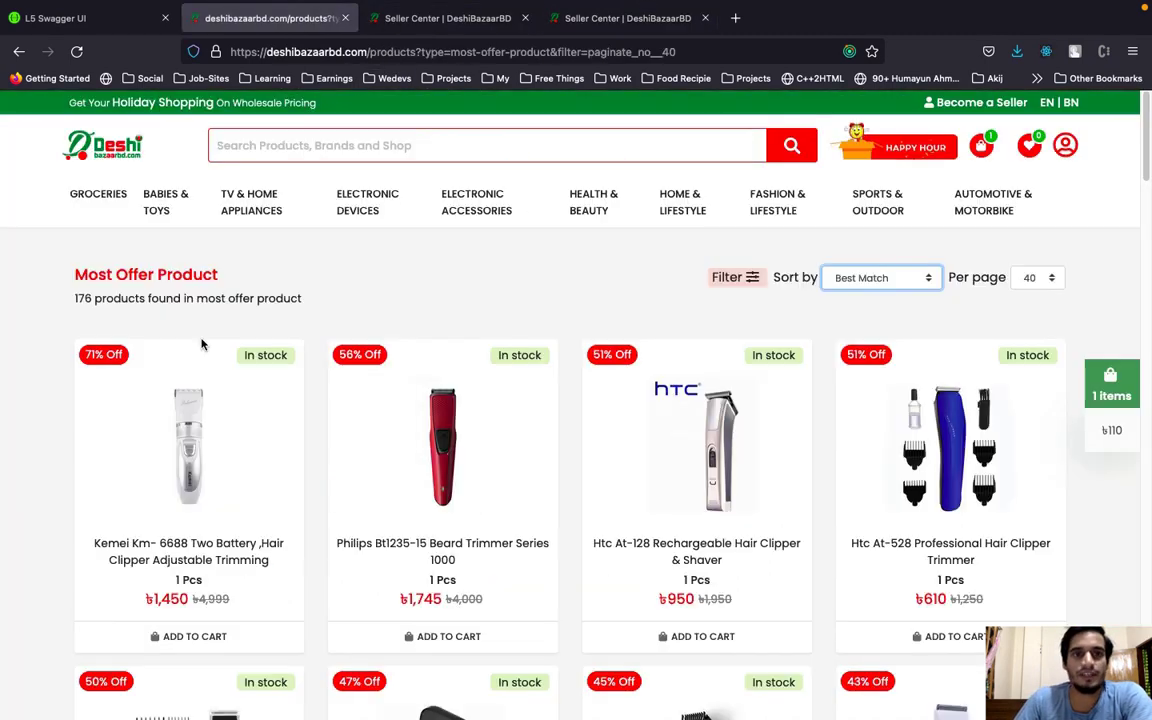
pyautogui.click(71, 19)
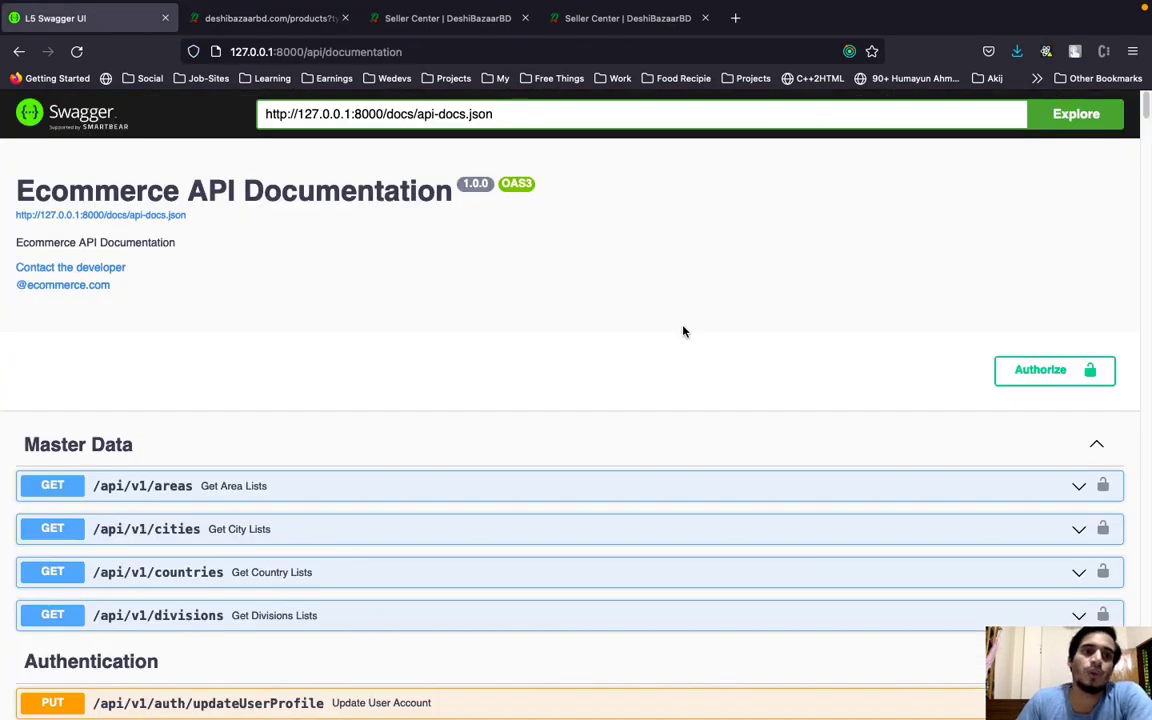
pyautogui.scroll(-2, 460, 244)
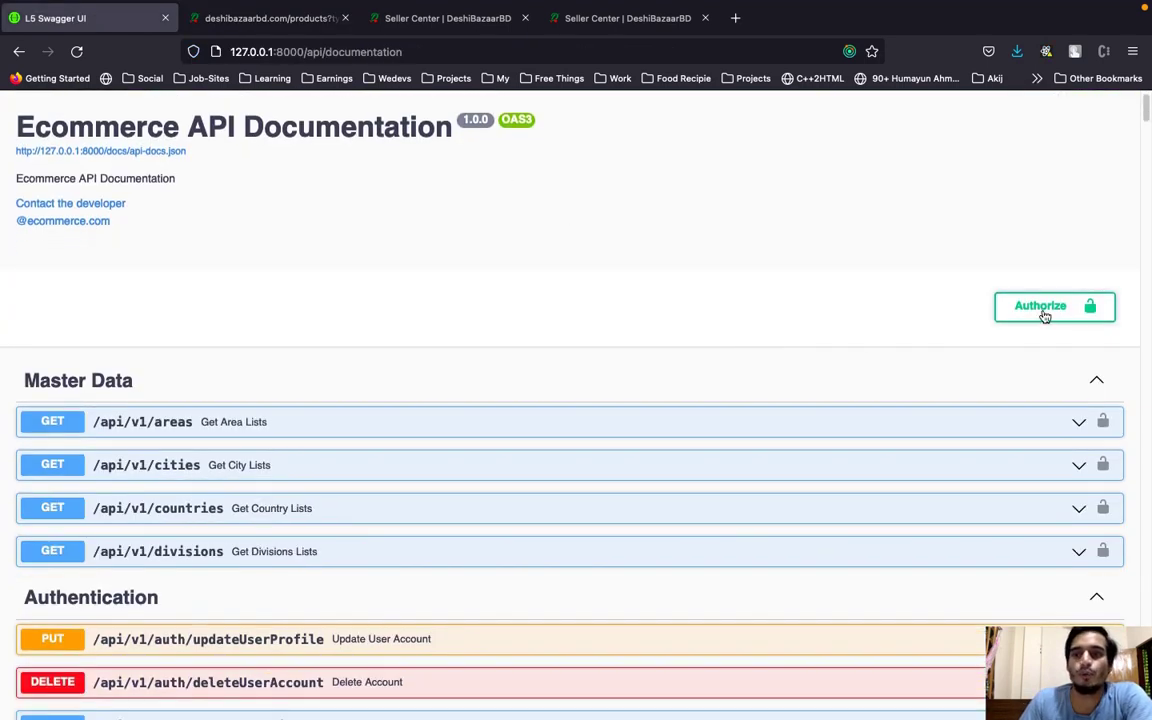
pyautogui.click(1044, 316)
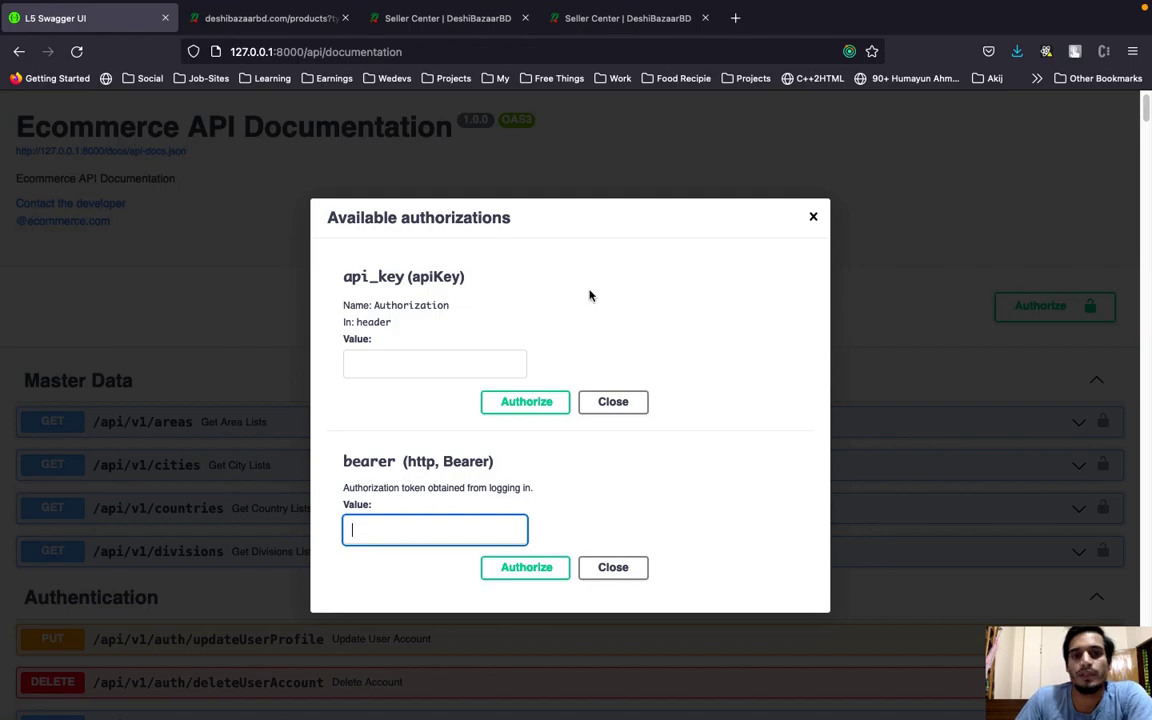
pyautogui.click(814, 218)
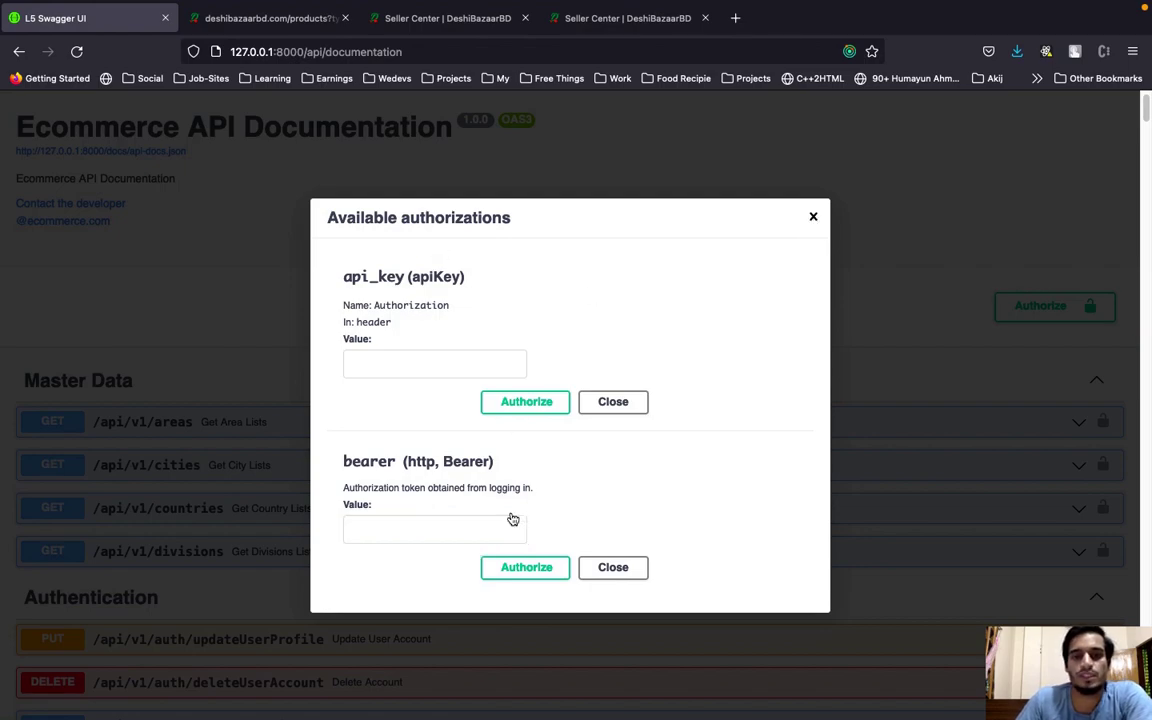
pyautogui.scroll(-20, 604, 468)
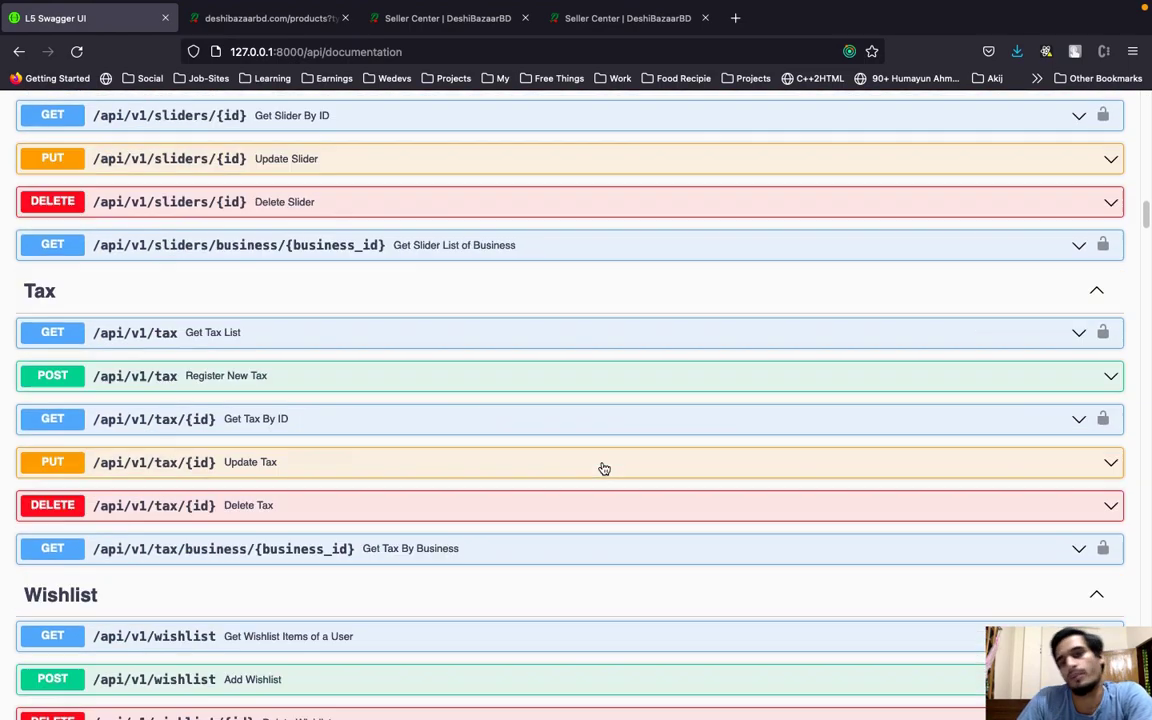
pyautogui.scroll(-20, 604, 468)
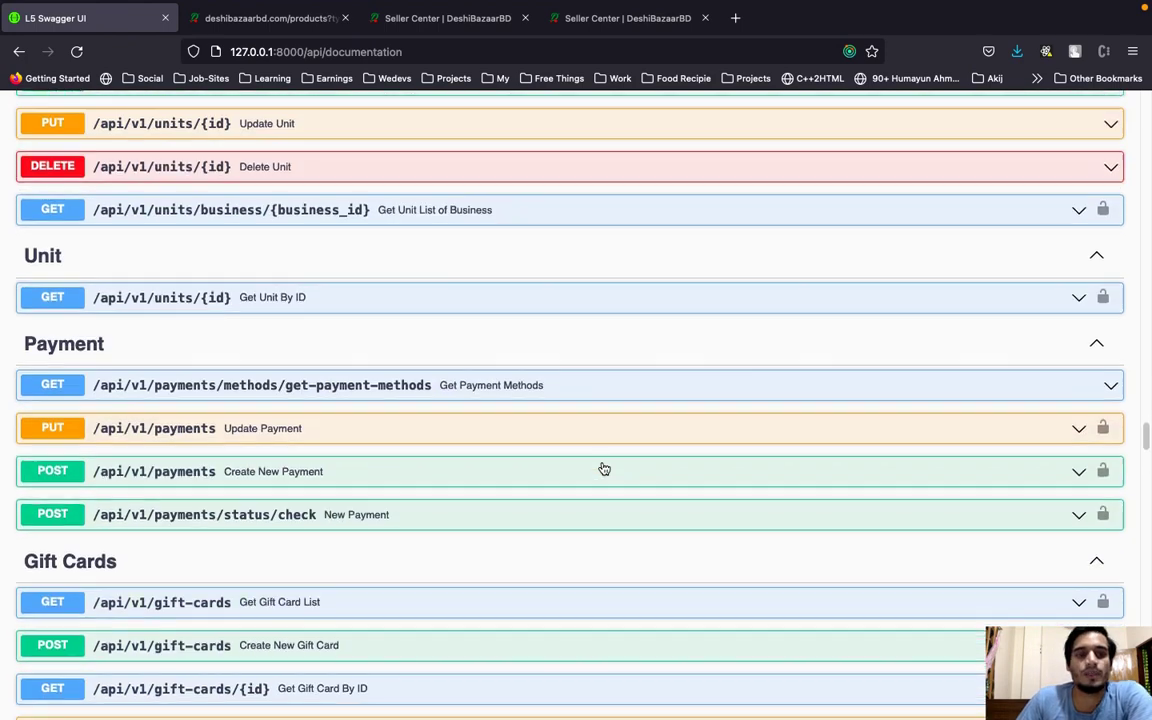